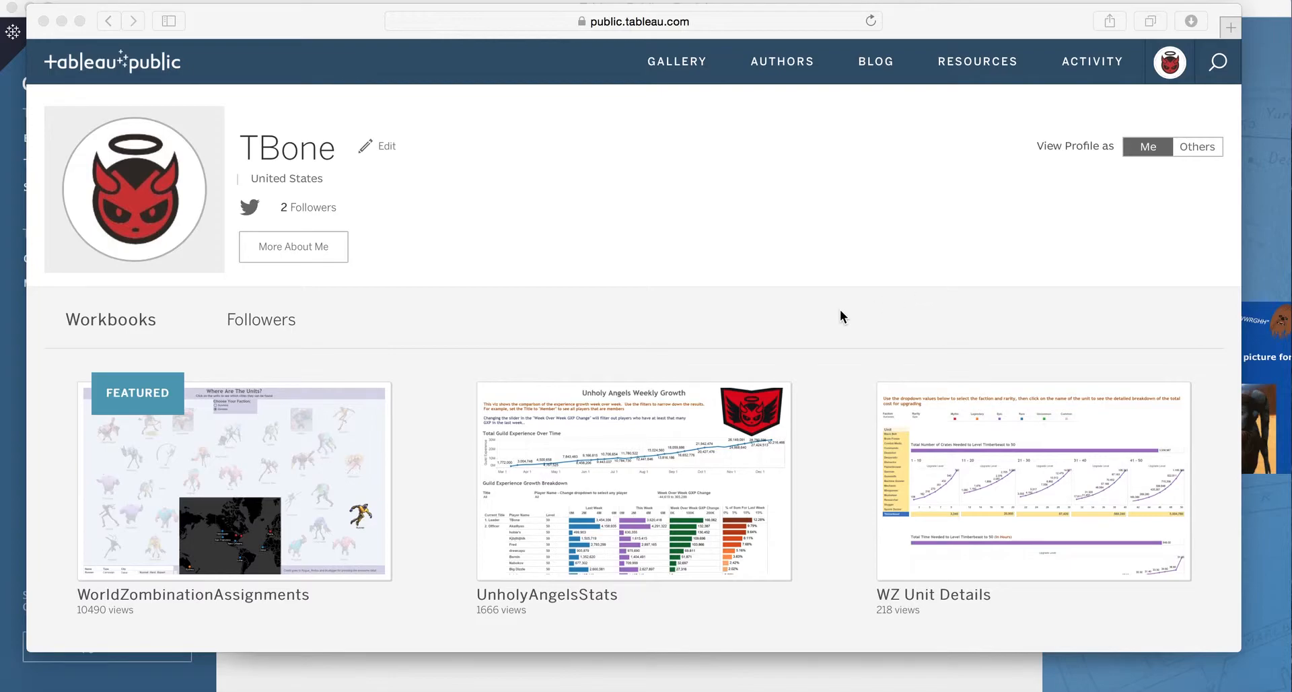
Browse the profile's workbooks and open the featured WorldZombinationAssignments workbook.
scroll(839, 310, down, 4)
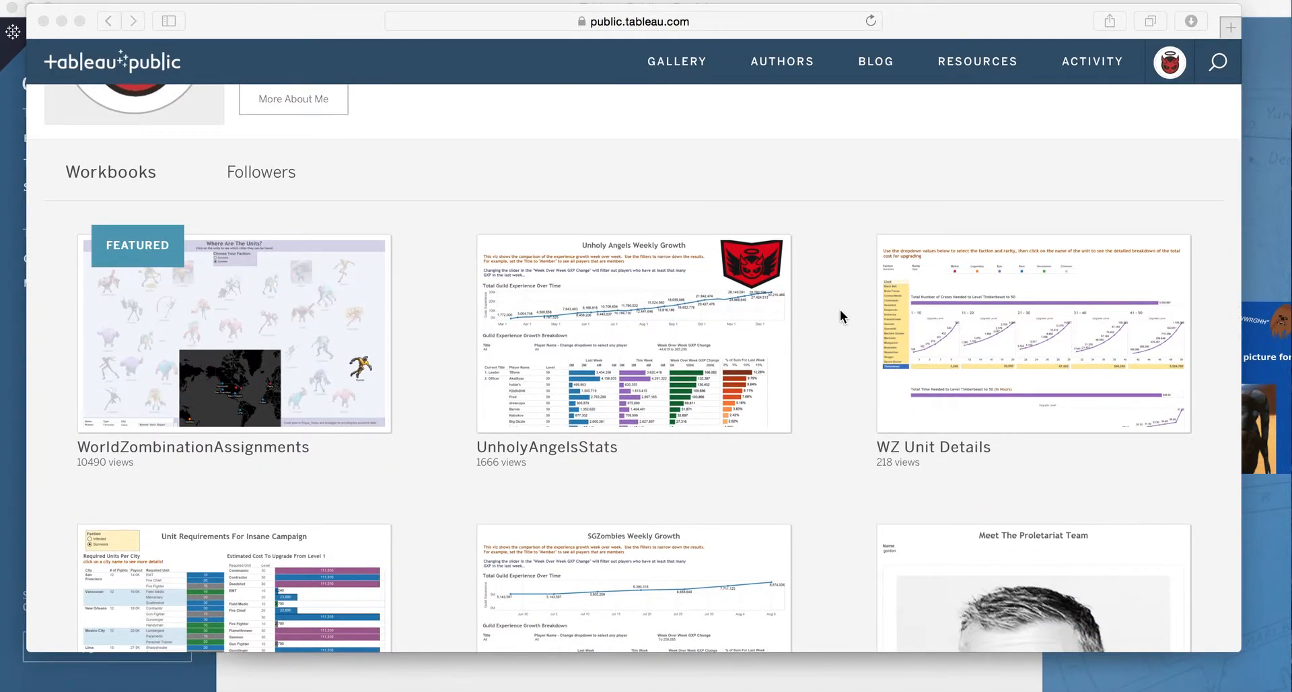
scroll(840, 311, down, 2)
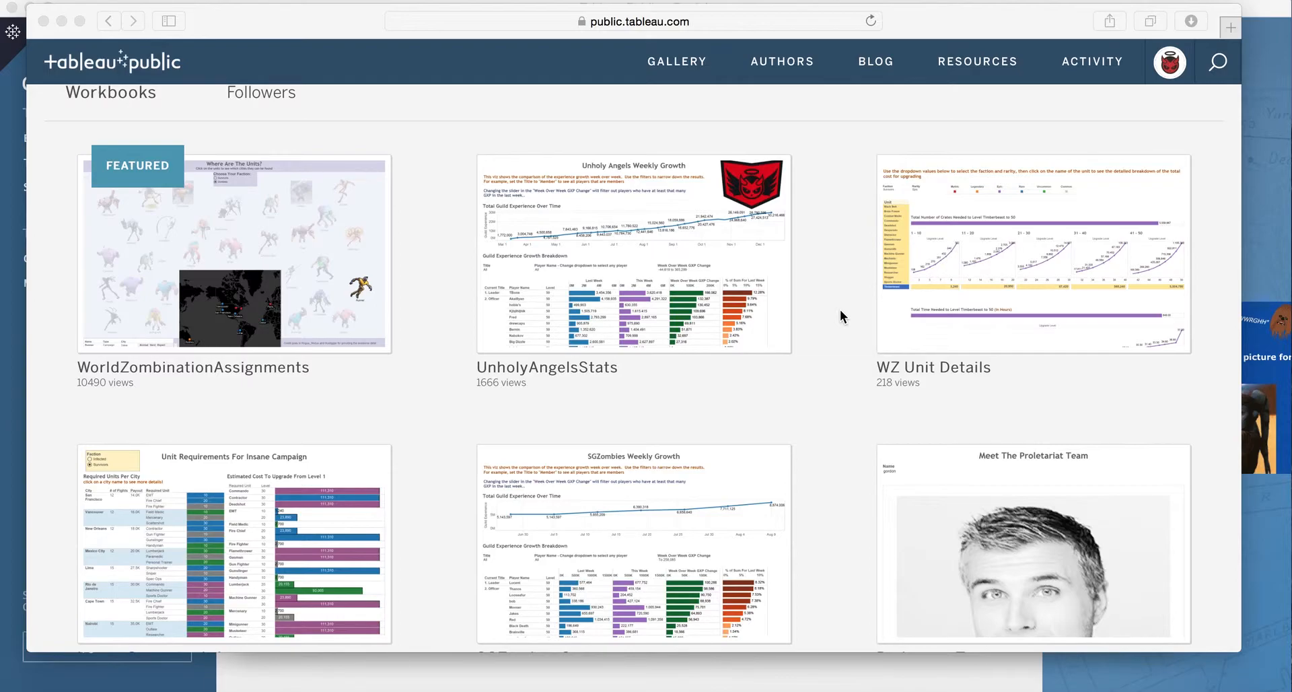
click(855, 284)
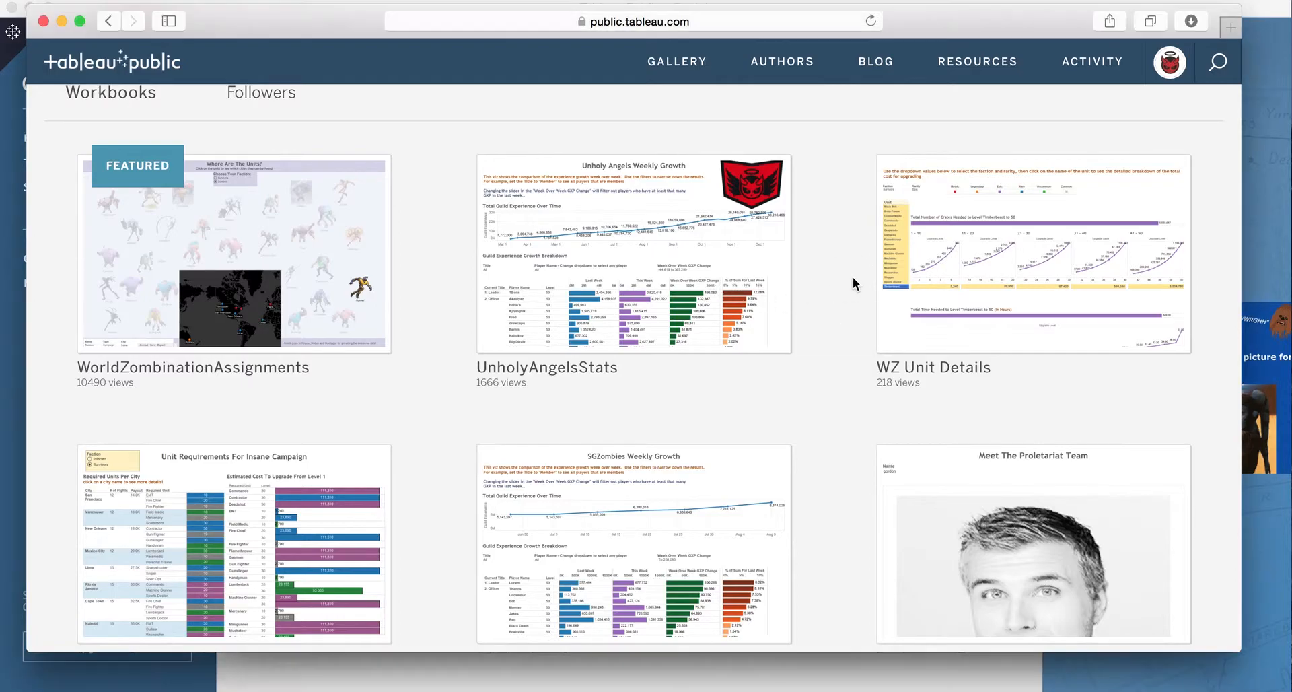
mouse_move(692, 274)
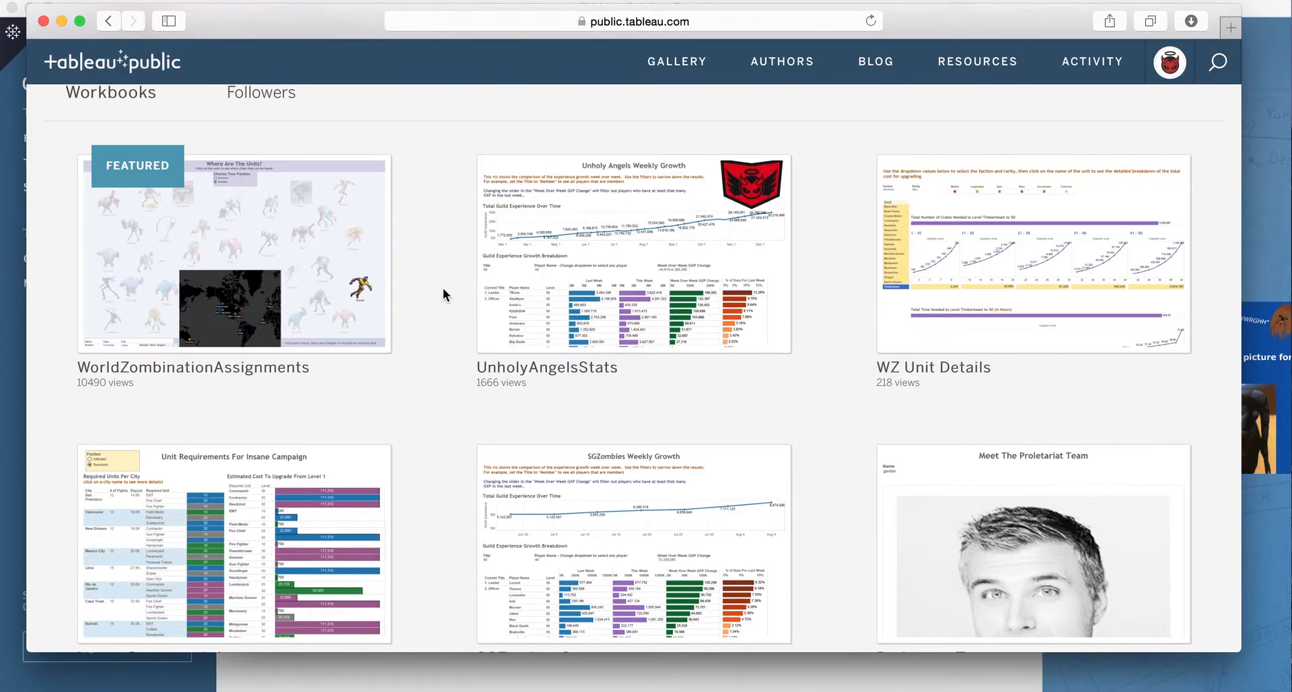
mouse_move(381, 273)
click(265, 249)
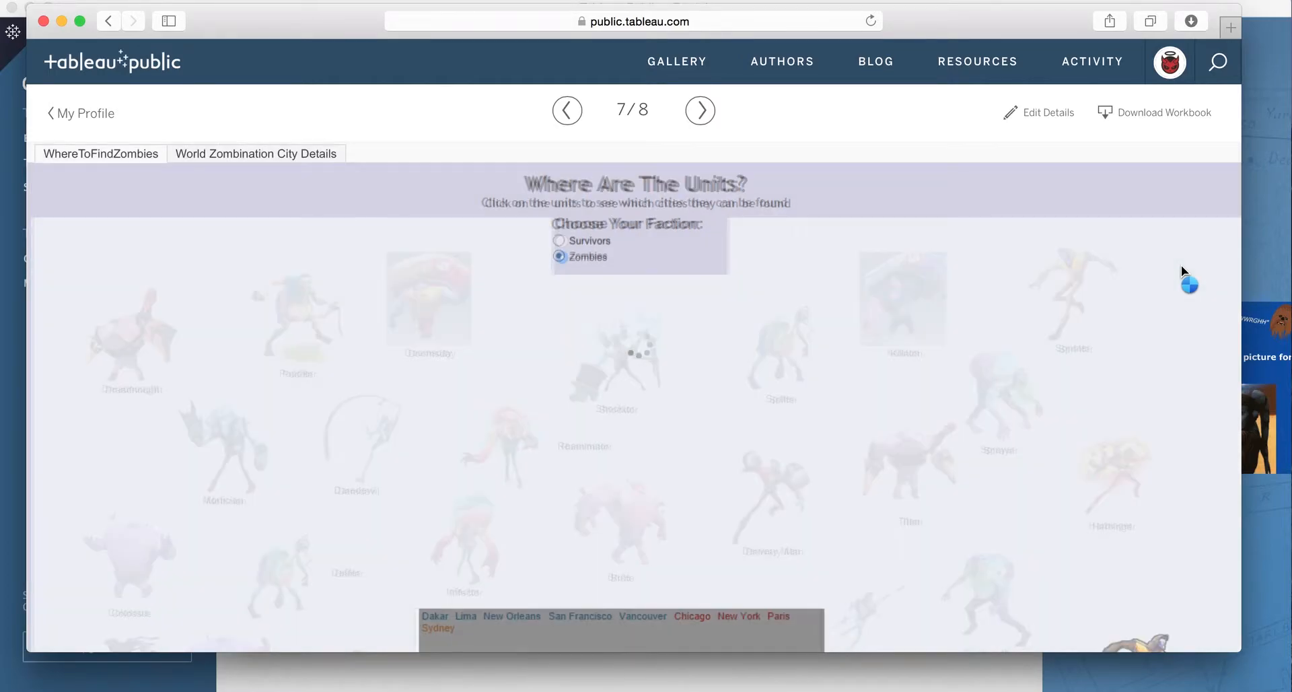
Select the Foulmouth unit and the Infector unit to view the cities where each can be found.
scroll(1181, 265, down, 2)
scroll(1183, 272, down, 2)
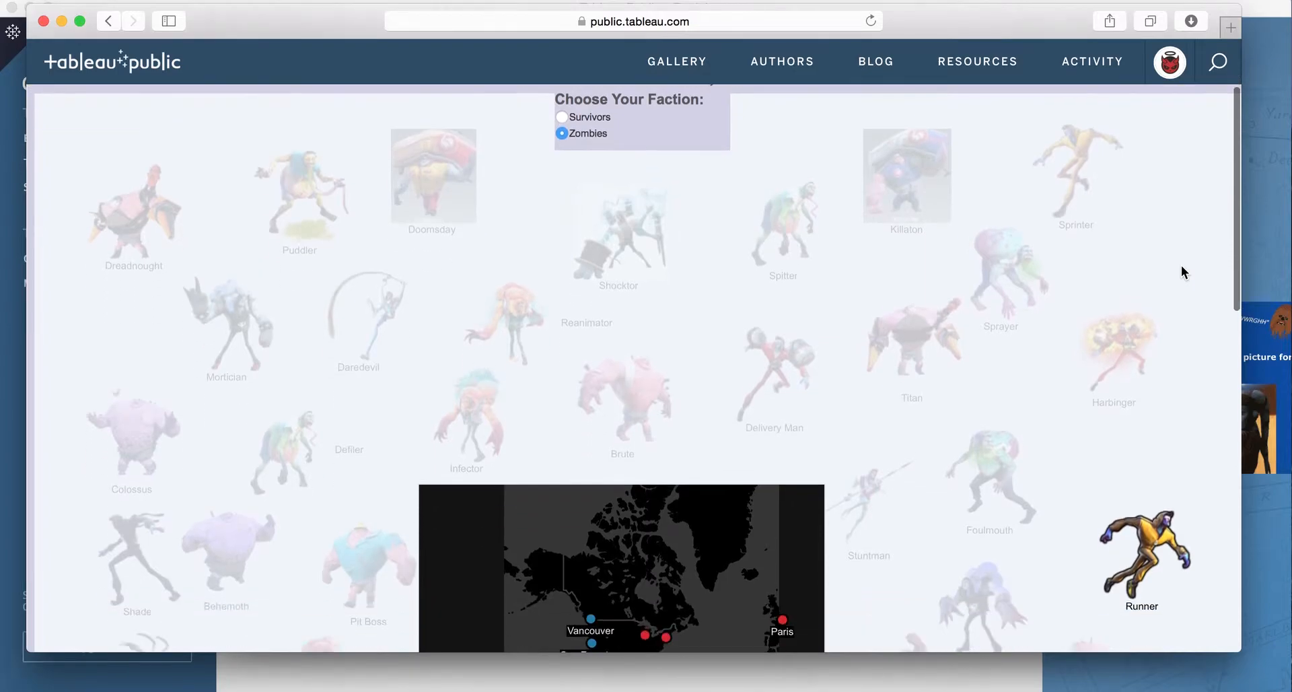
scroll(1182, 272, down, 5)
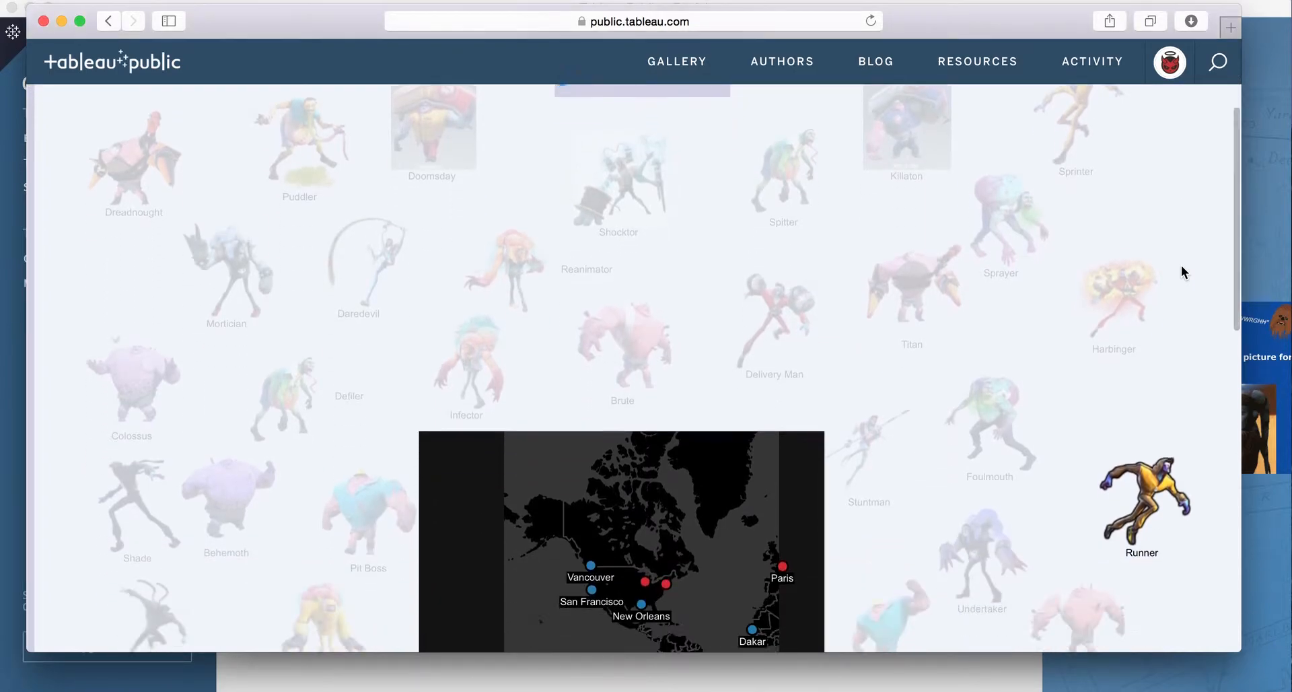
click(987, 267)
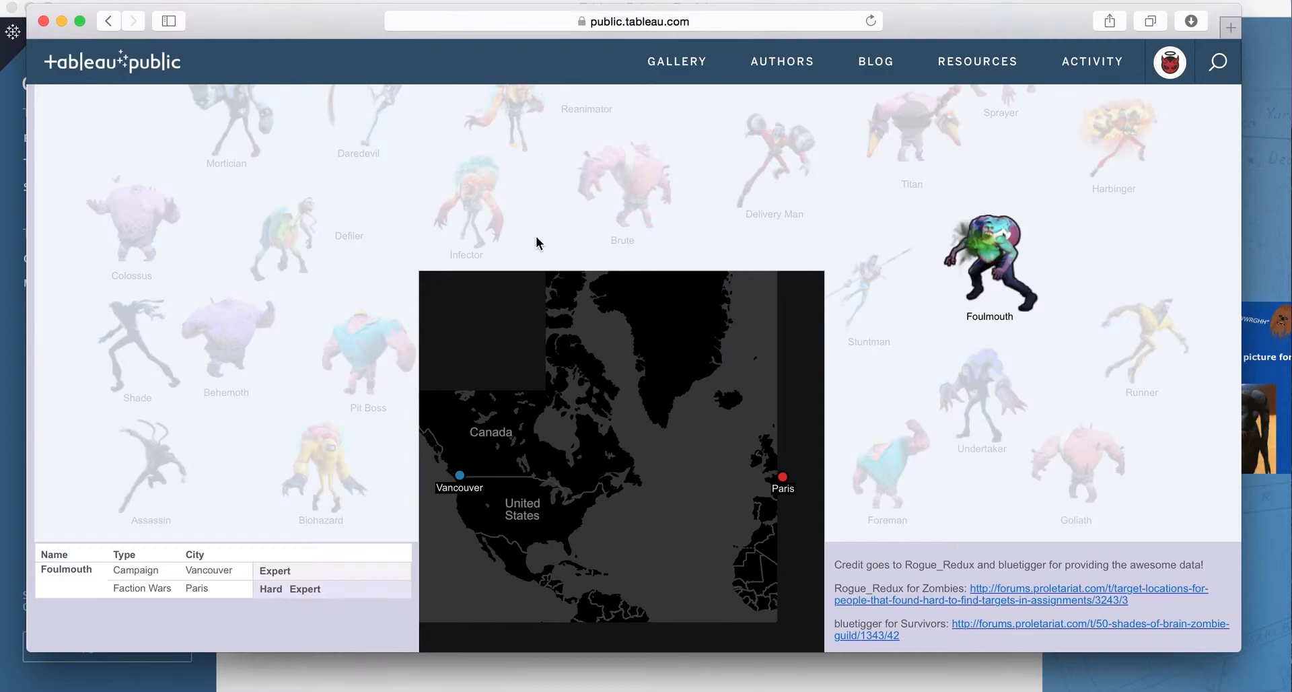
click(471, 222)
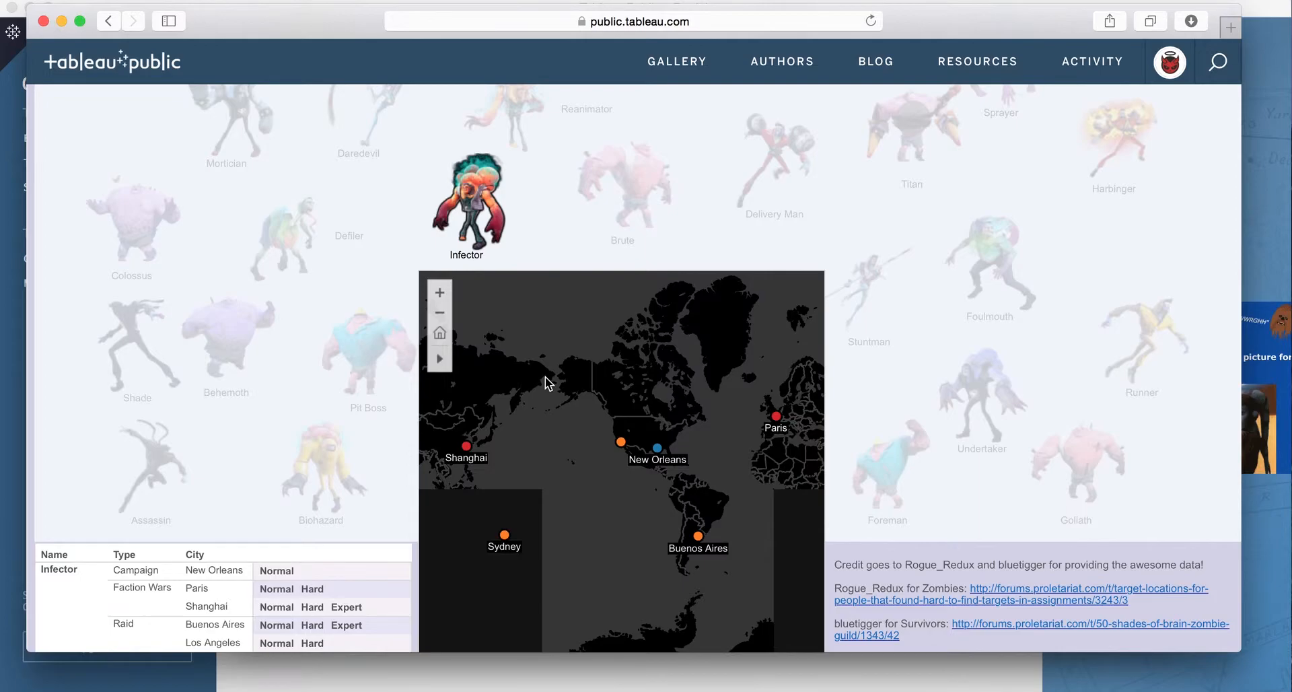
mouse_move(620, 450)
scroll(1060, 332, up, 5)
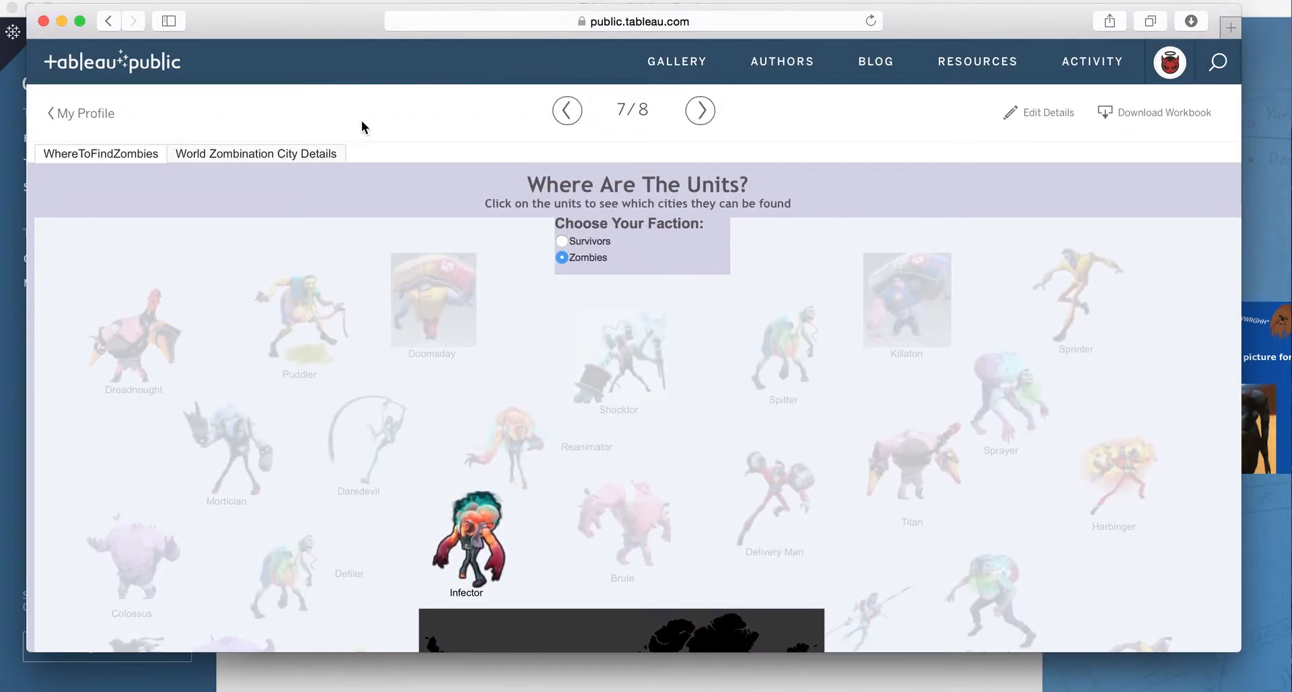
Return to the profile and open the WZ Unit Details workbook to look over its upgrade cost and time charts.
click(104, 113)
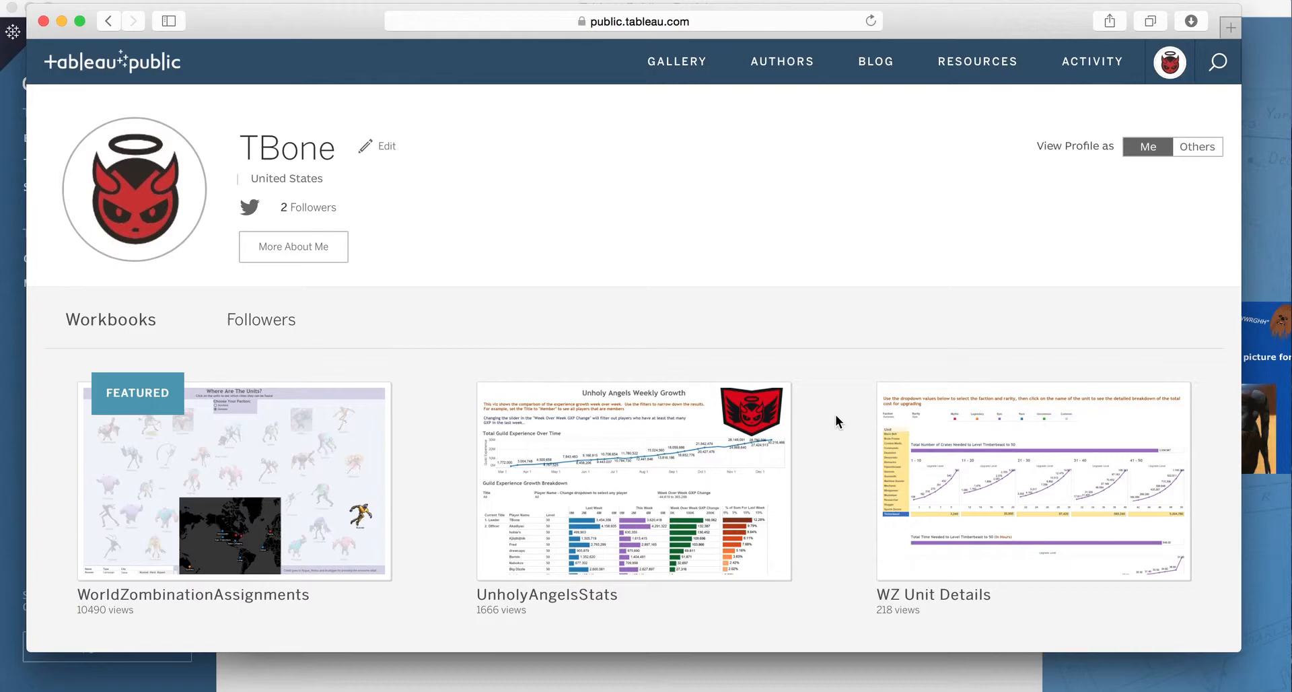
mouse_move(1024, 504)
click(1033, 479)
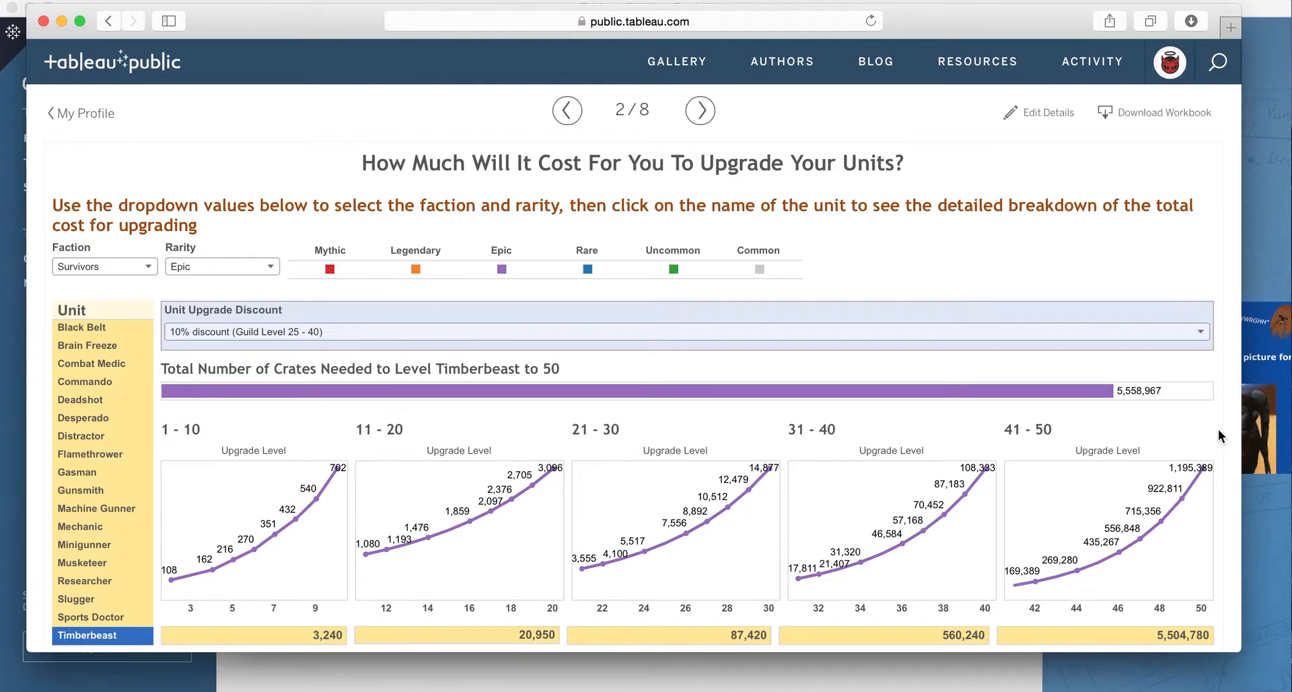
scroll(1218, 433, down, 5)
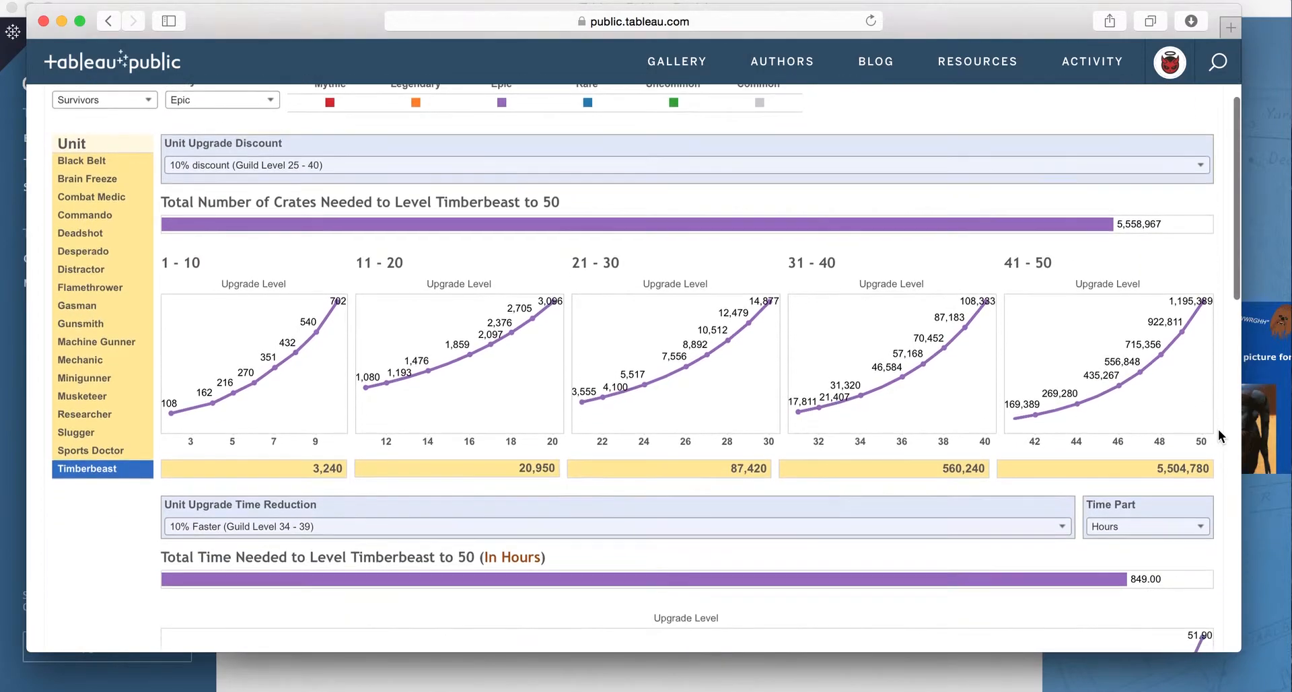
scroll(1218, 430, down, 2)
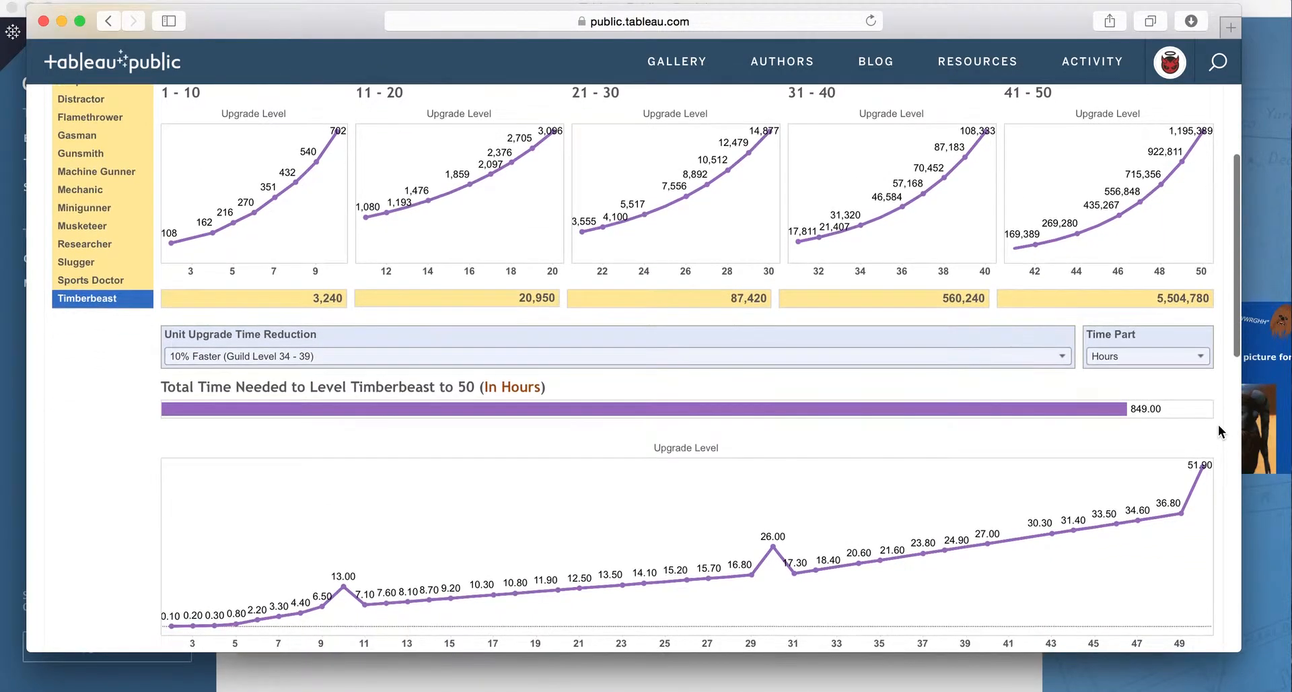
Show the upgrade cost breakdown for the Deadshot unit.
scroll(1218, 424, up, 4)
scroll(1218, 424, up, 1)
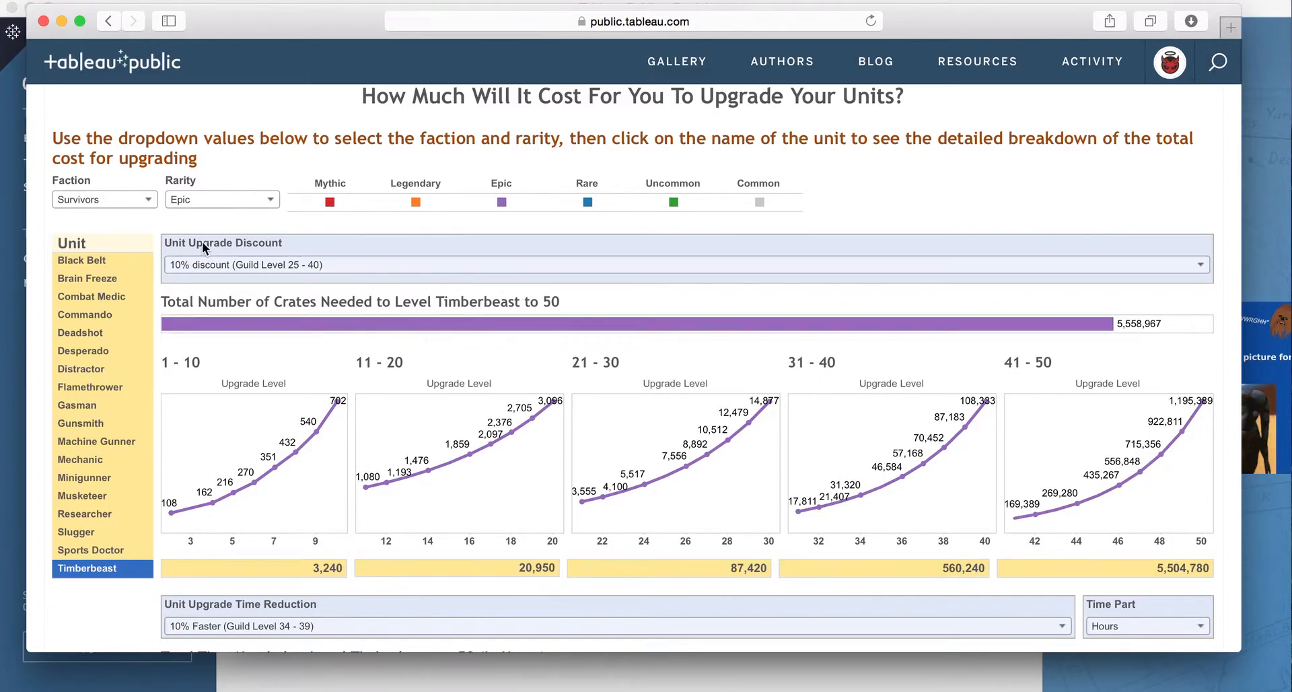
click(97, 335)
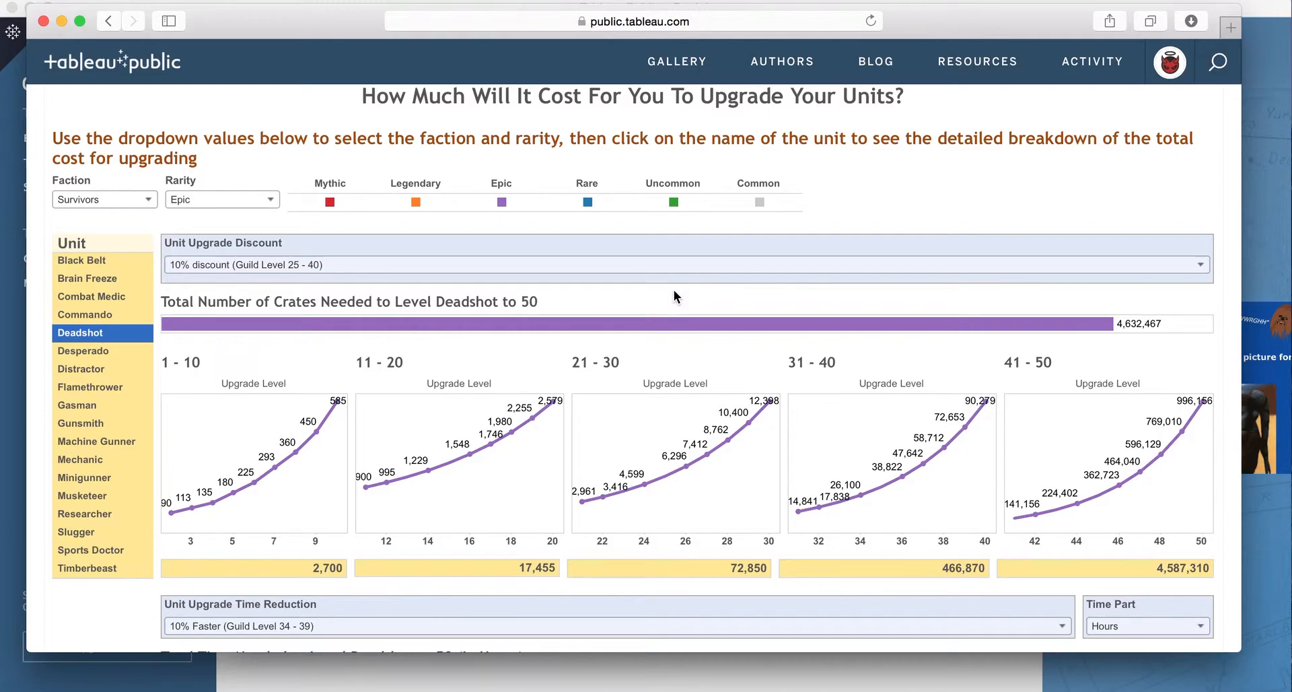
Filter the units to Legendary rarity and examine the Hacker unit's upgrade cost and time charts.
click(269, 200)
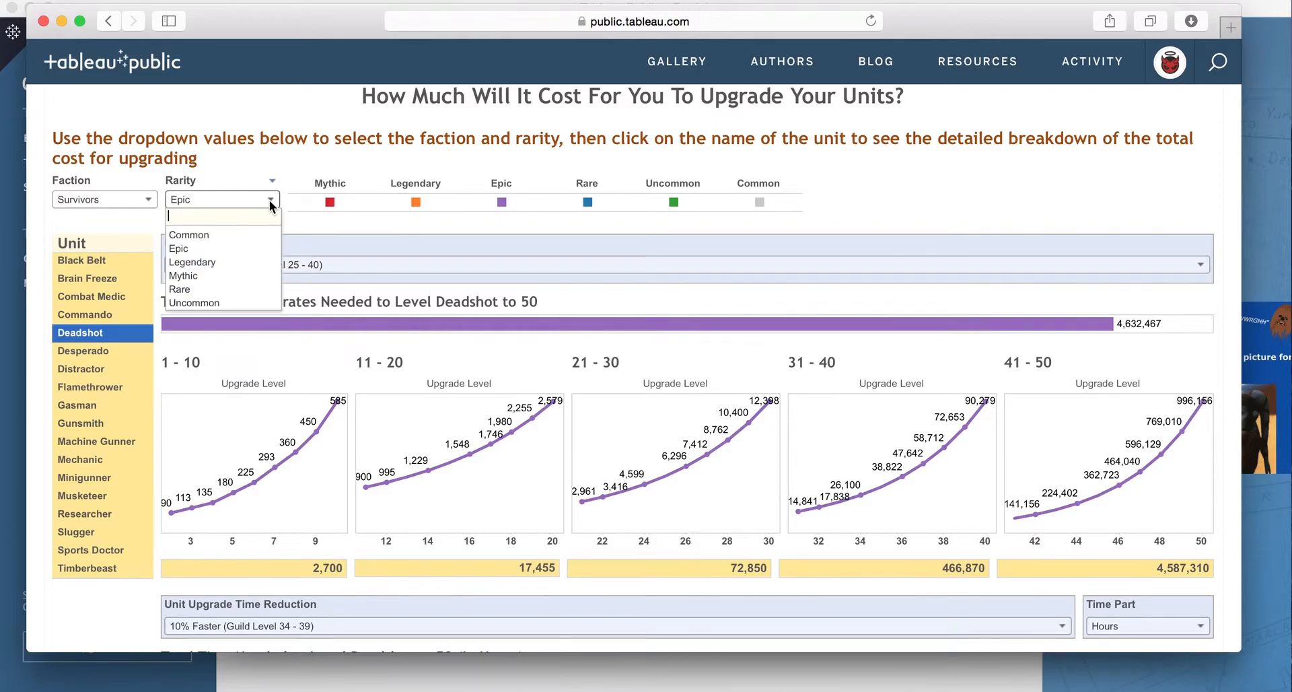
click(215, 262)
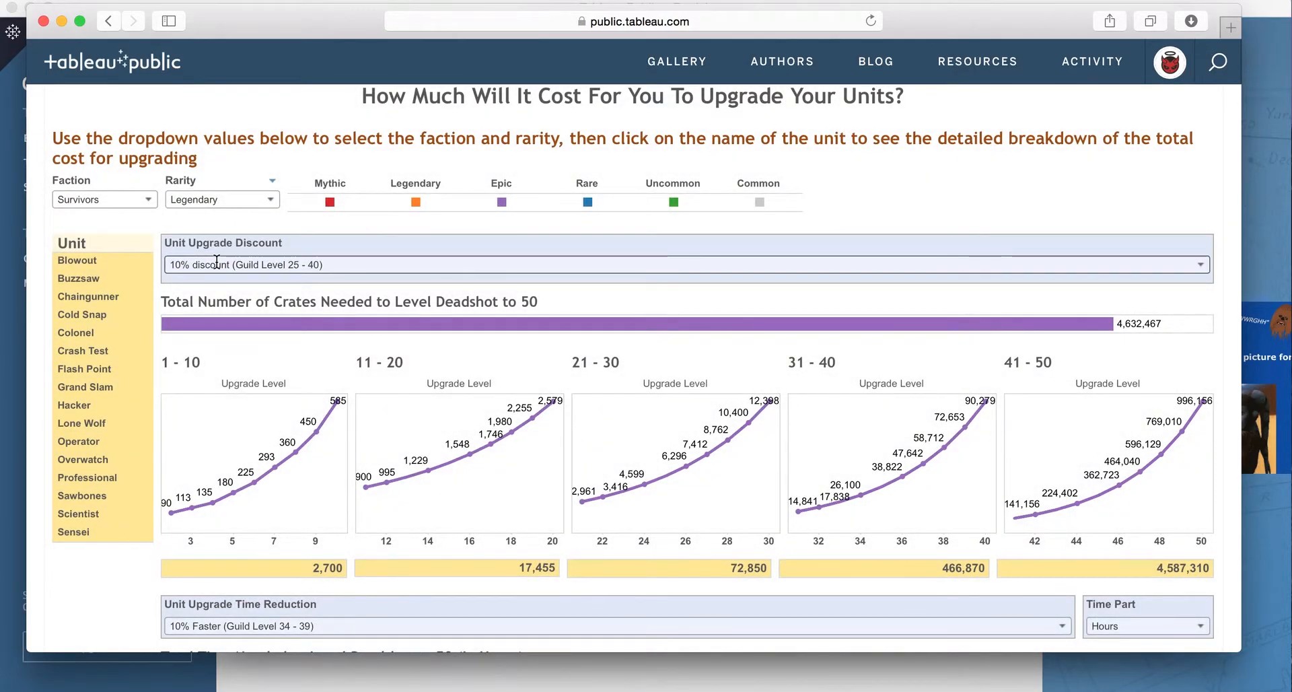
click(95, 406)
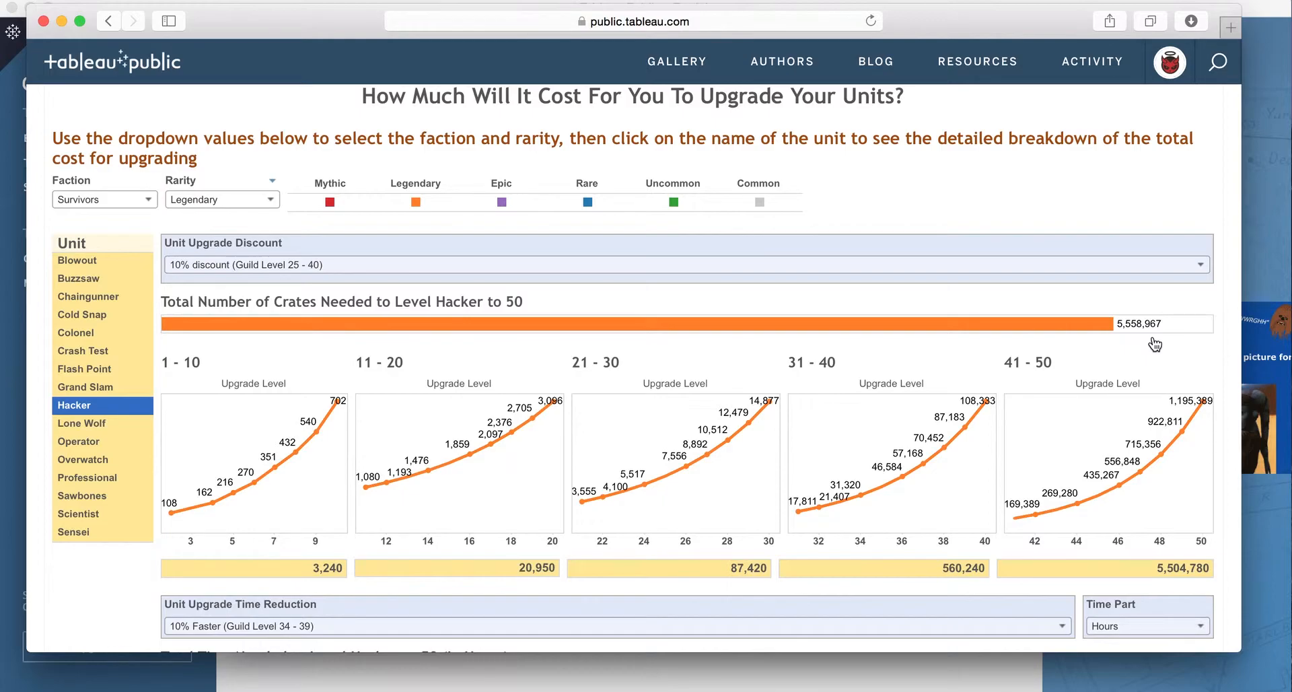
scroll(1155, 345, down, 5)
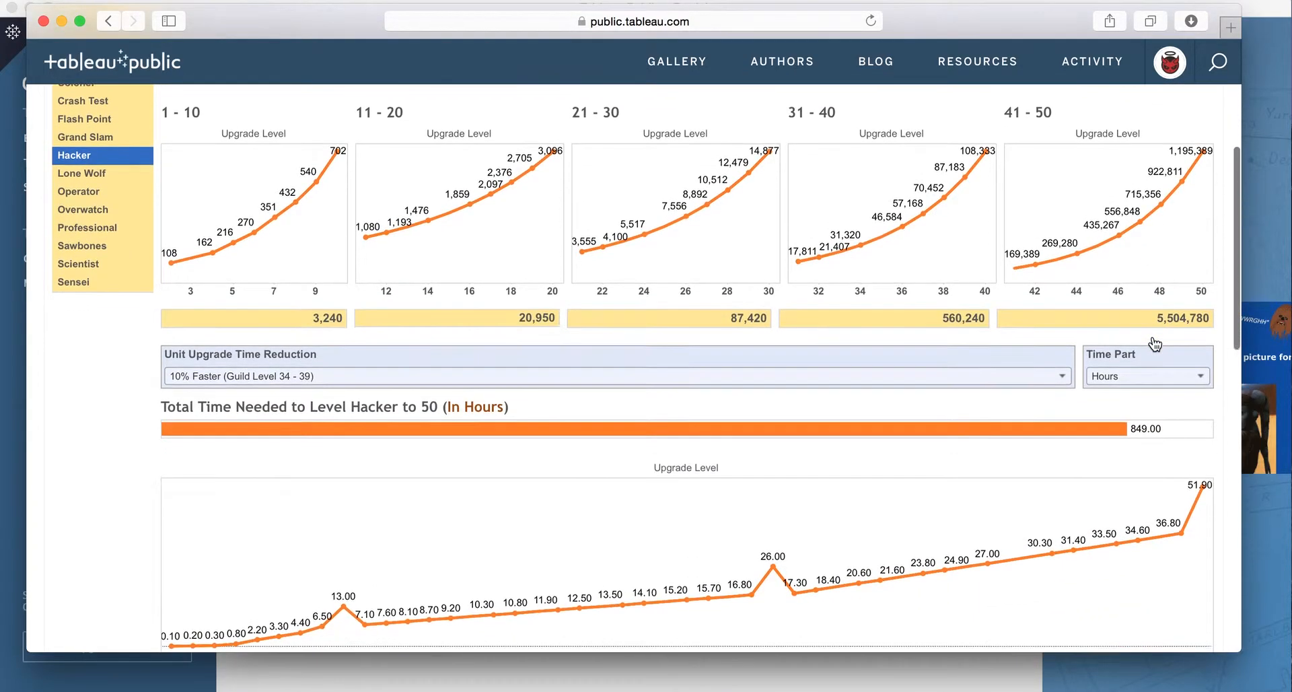
mouse_move(1160, 429)
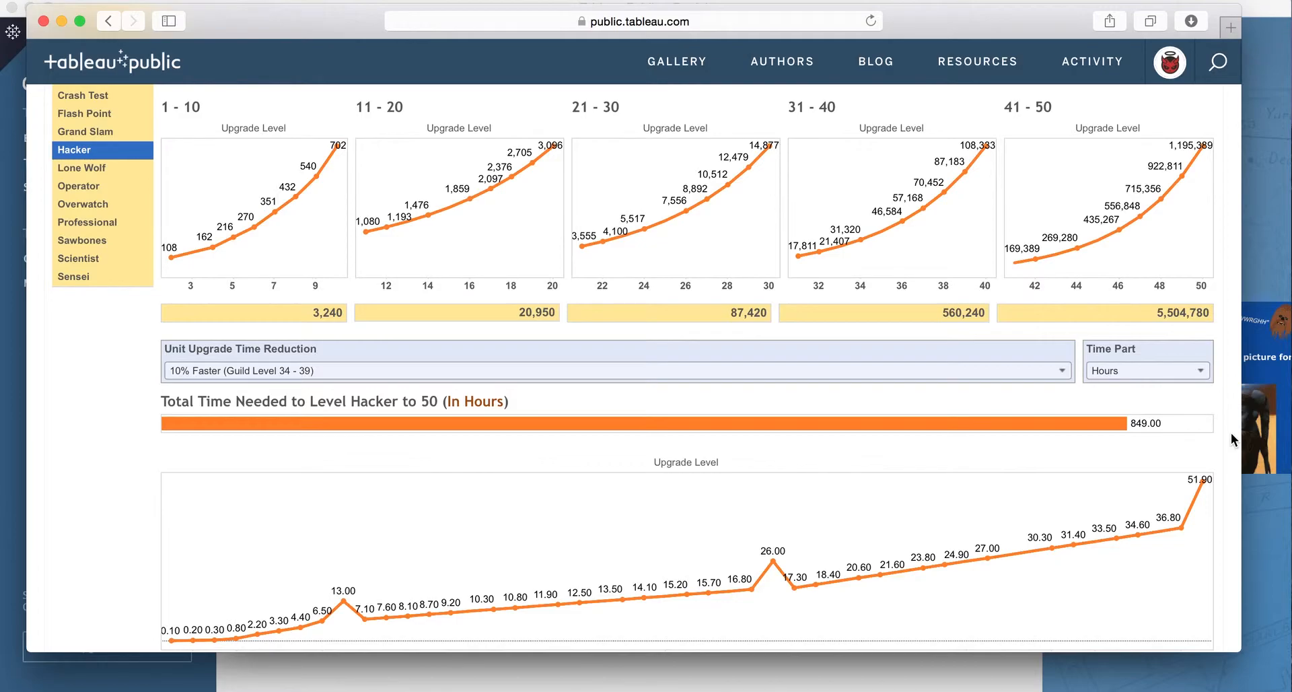
scroll(1230, 434, up, 5)
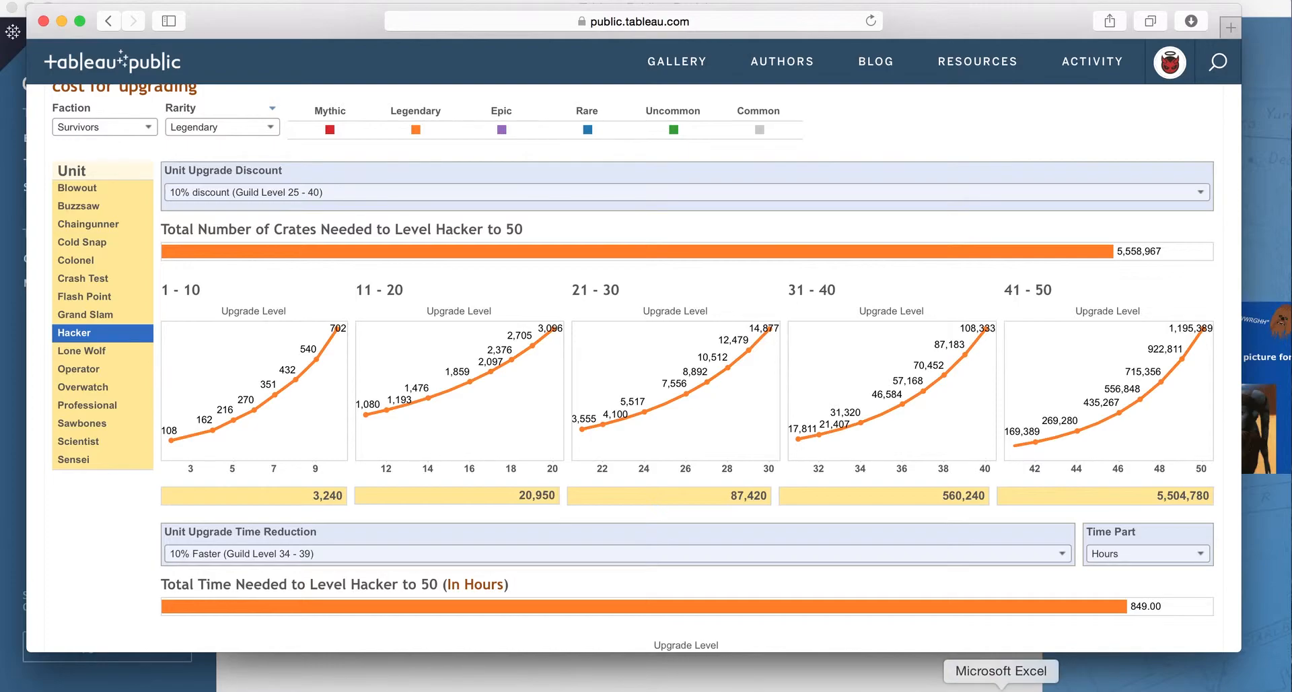
Switch to Microsoft Excel and examine the upgrade levels, costs, tiers and times in the Cost To Upgrade sheet.
click(1001, 689)
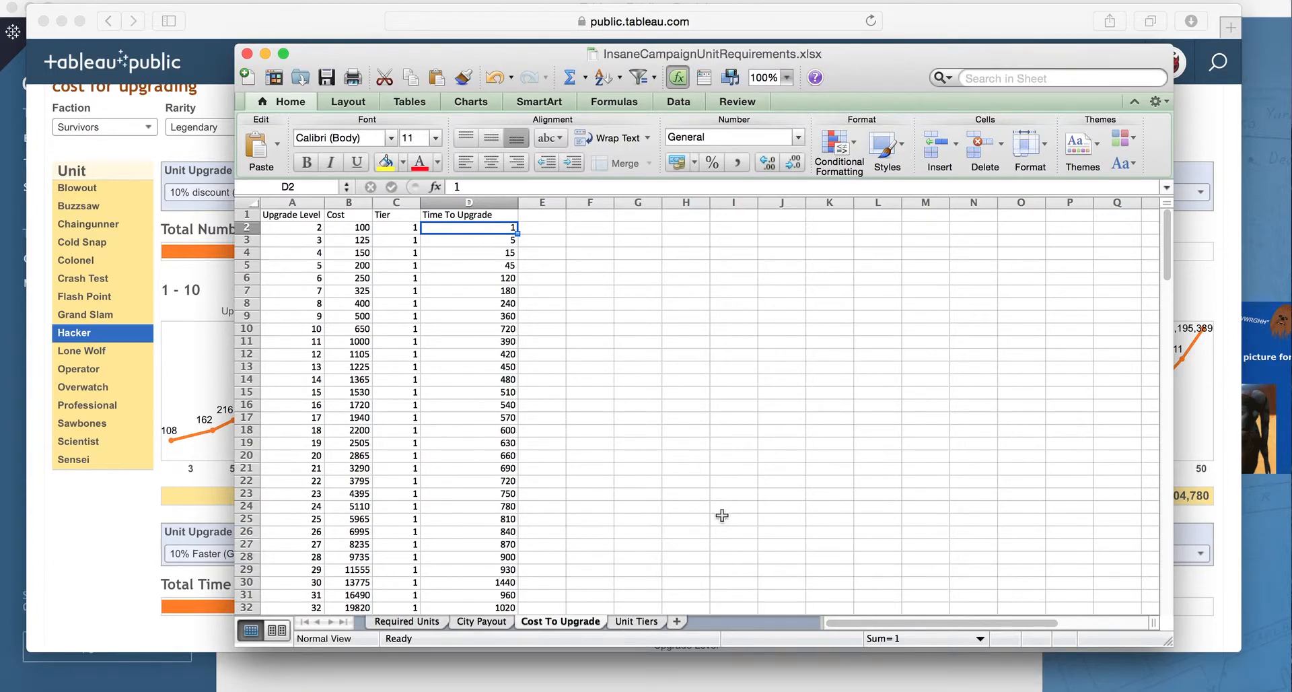
click(138, 544)
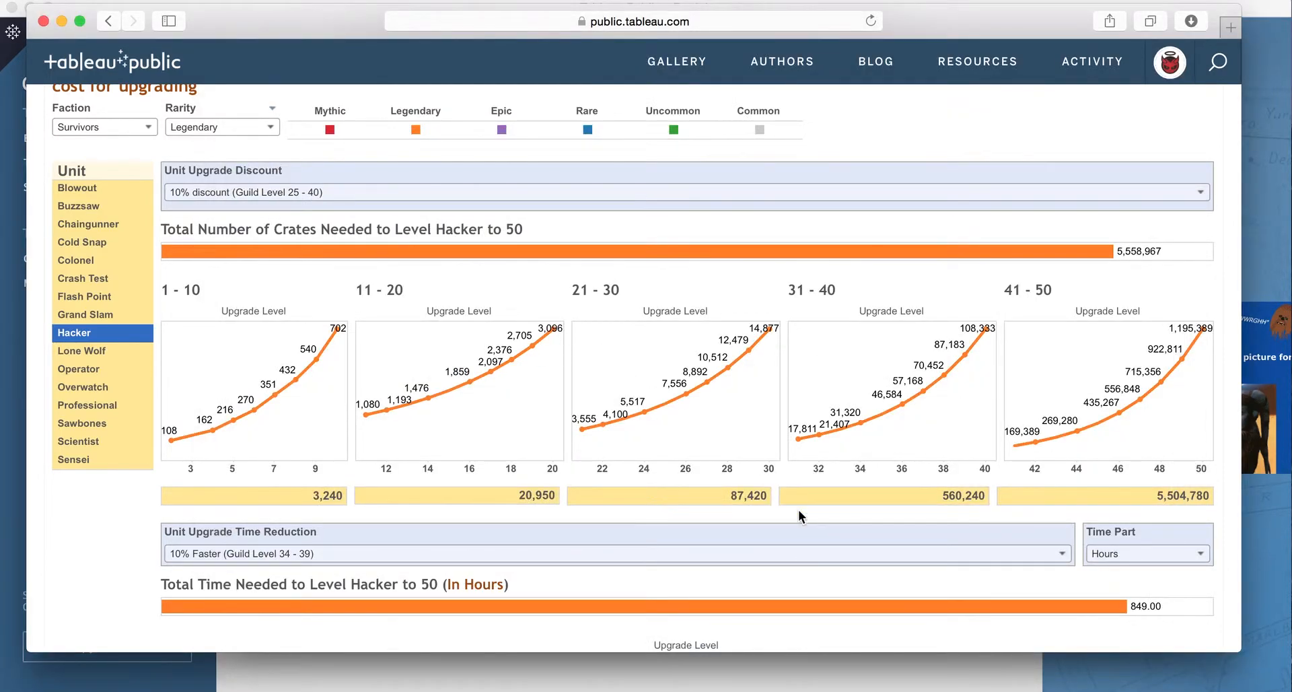
click(1002, 687)
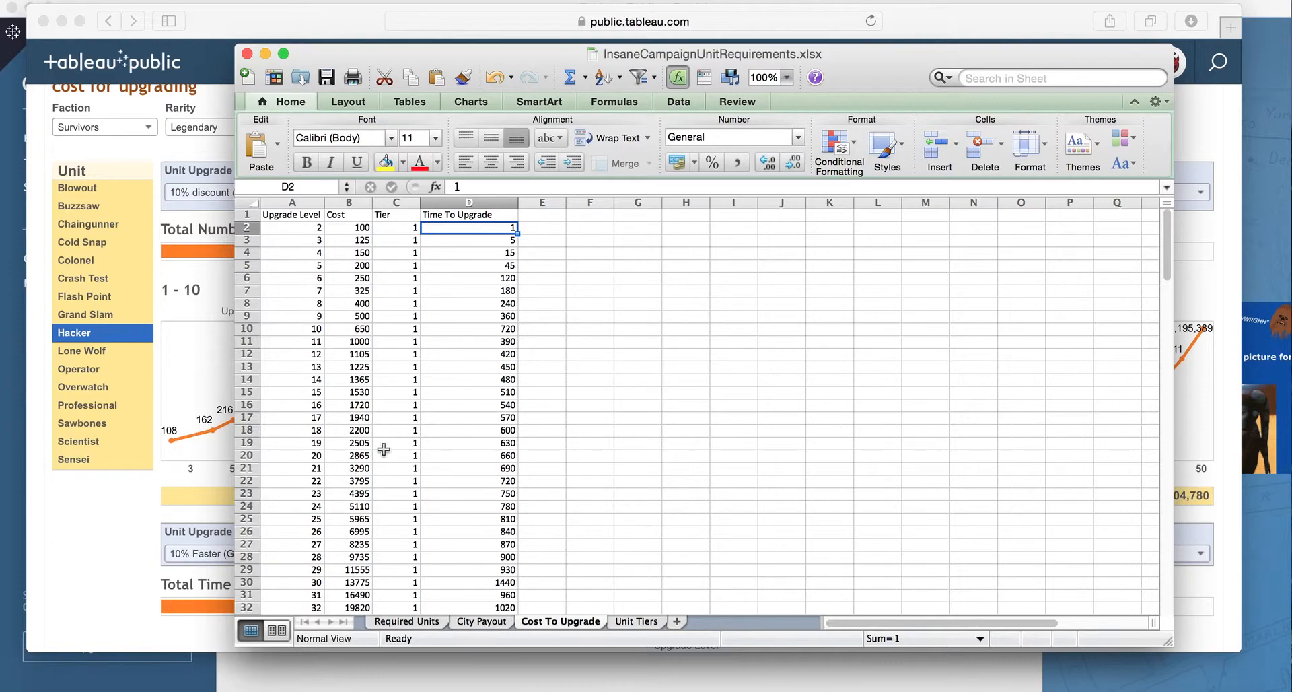
scroll(384, 449, down, 20)
scroll(383, 448, down, 20)
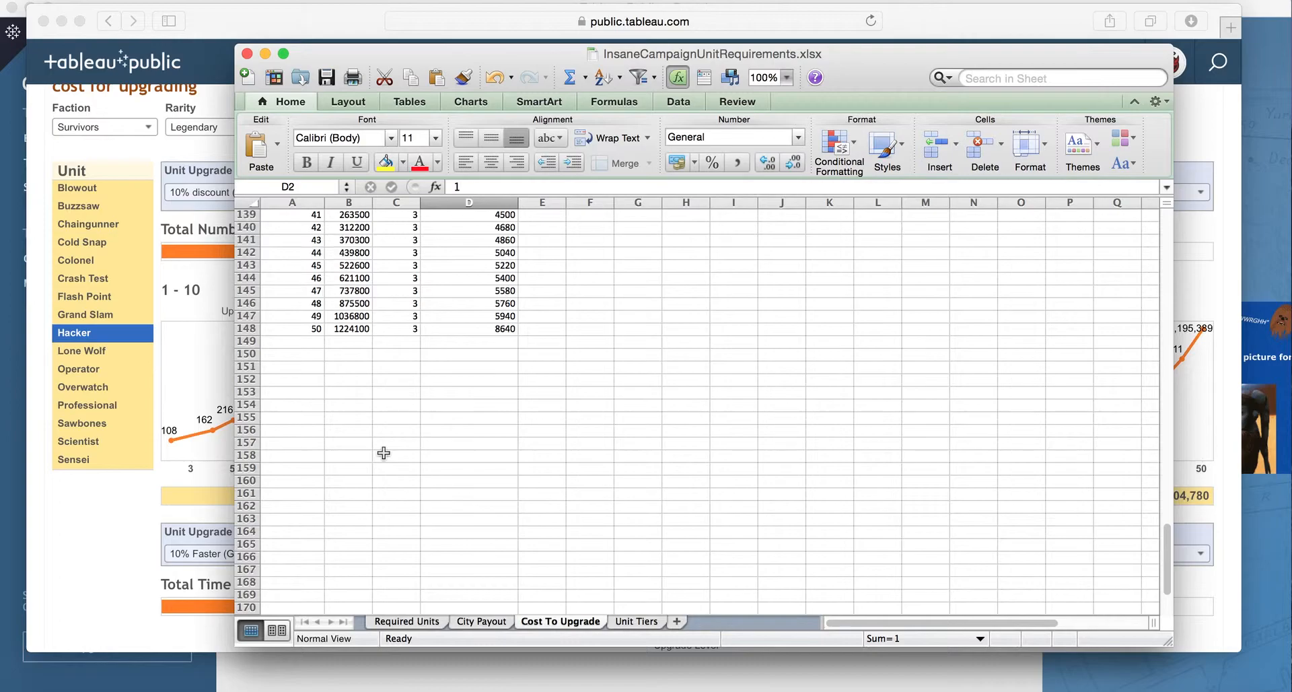
scroll(383, 452, up, 9)
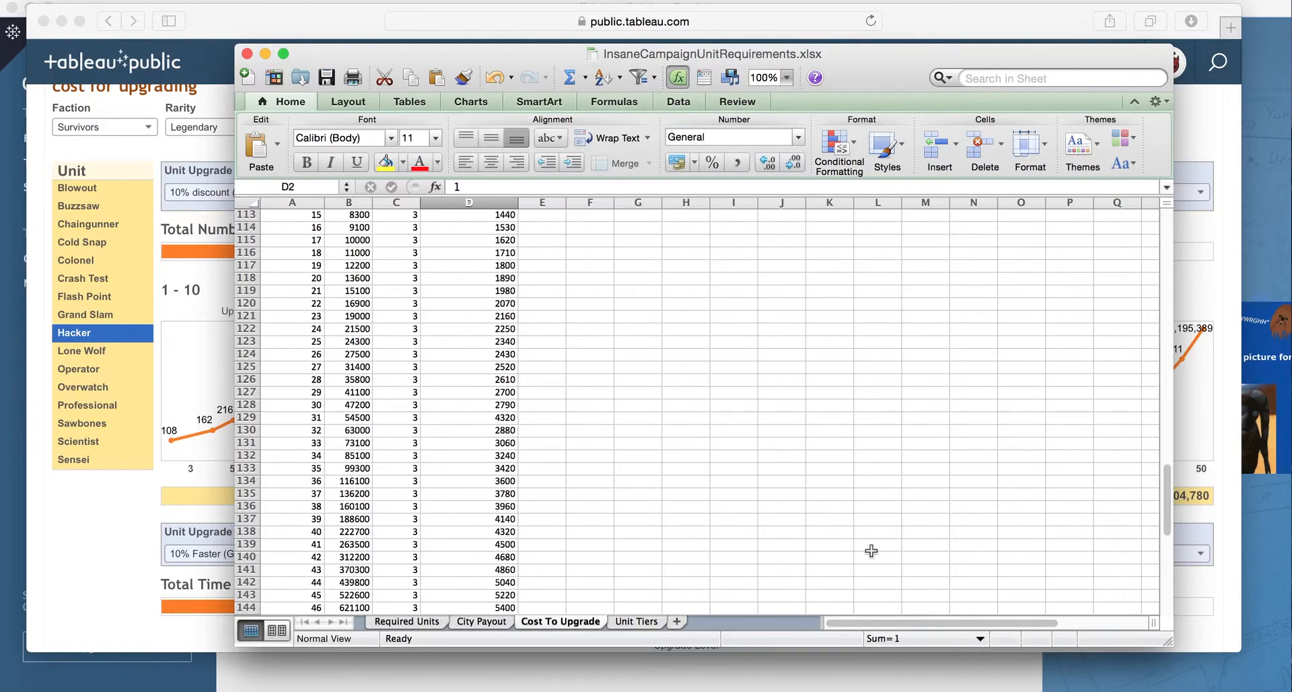
scroll(810, 496, up, 8)
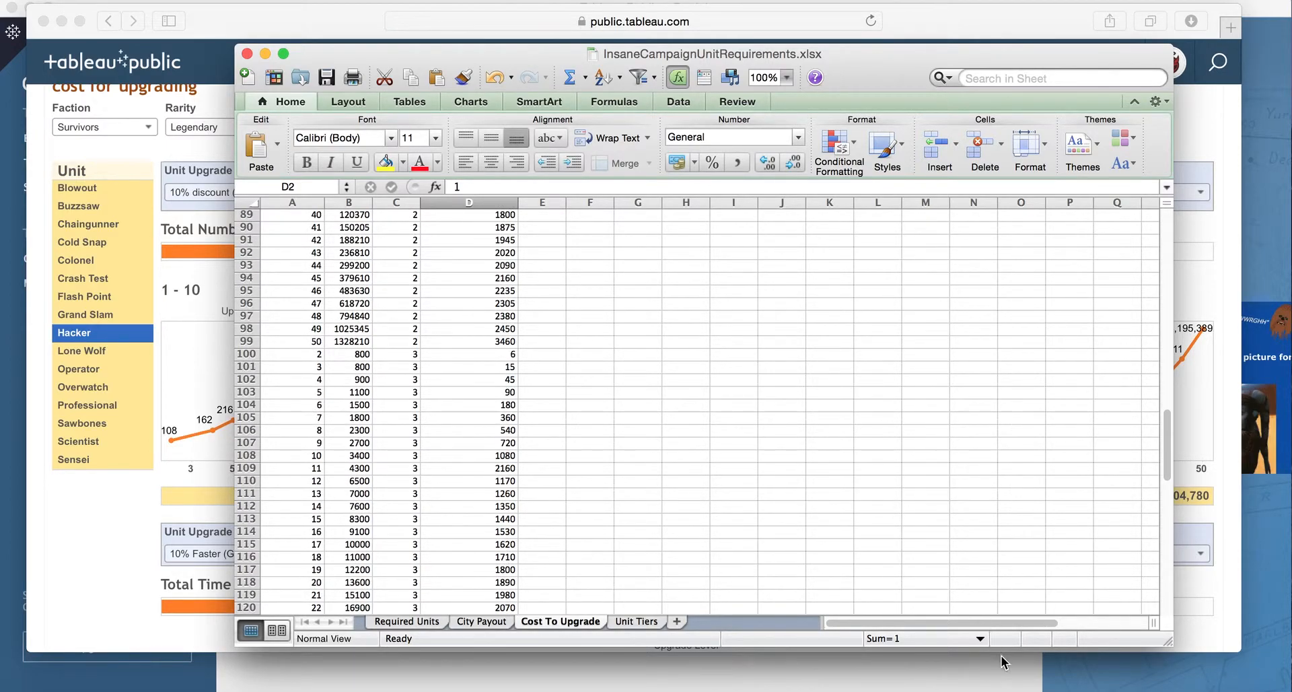
Switch to the Tableau Public desktop app and connect to the Excel file InsaneCampaignUnitRequirements.xlsx on the Desktop.
click(1043, 689)
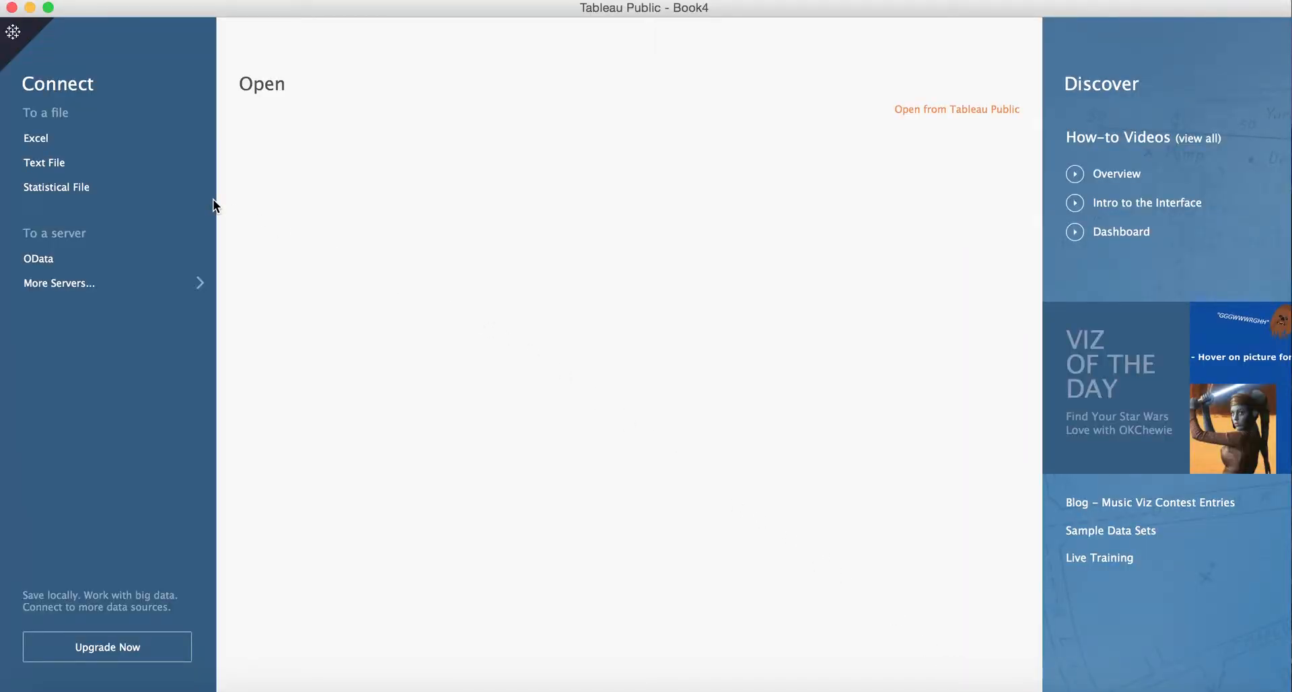
click(49, 139)
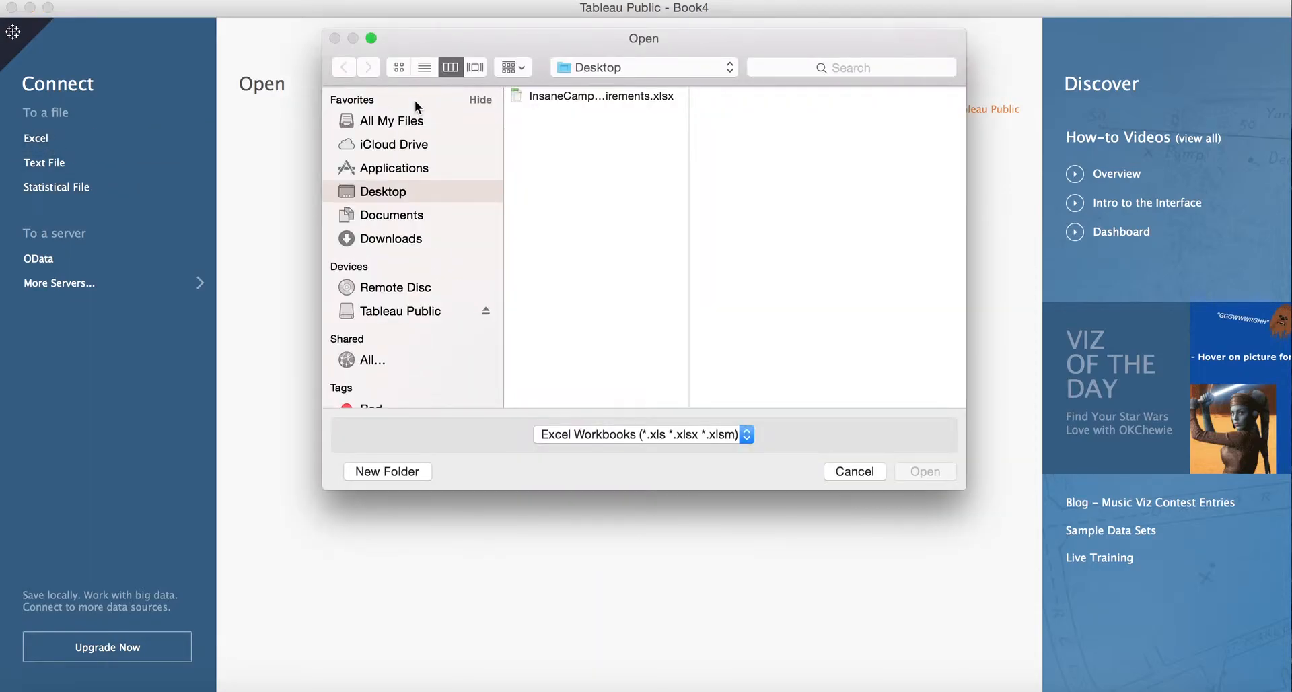
click(603, 99)
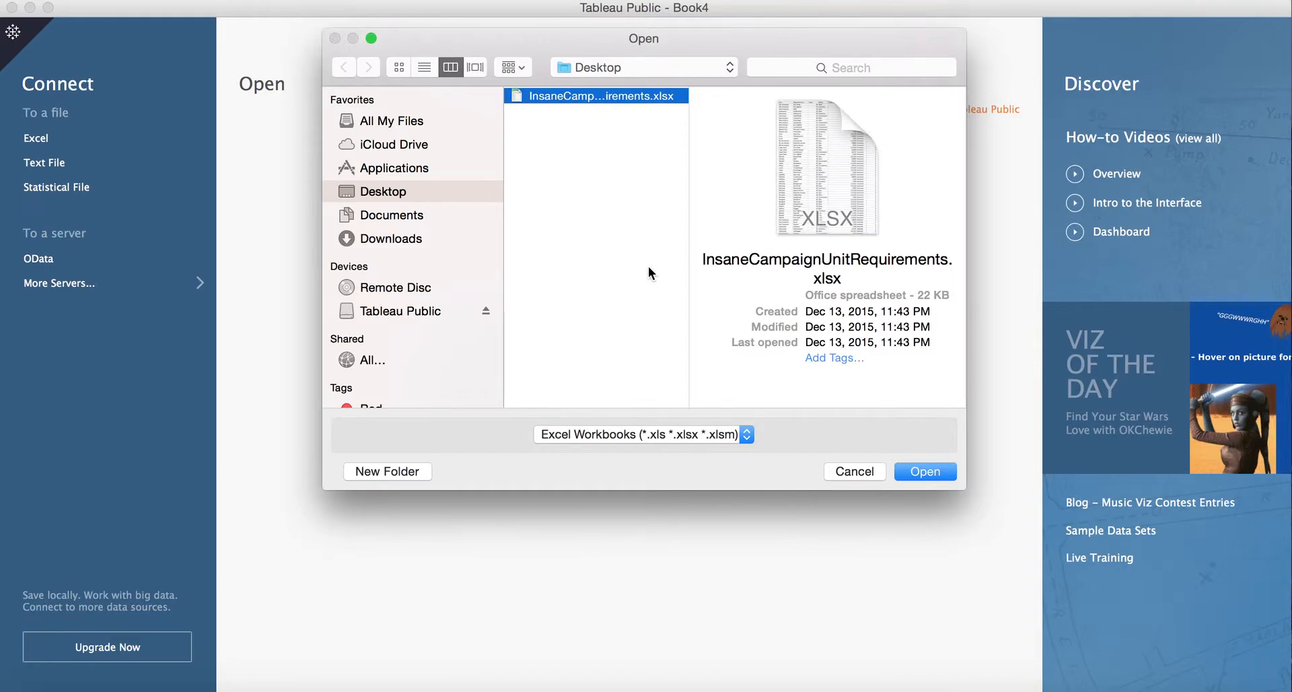
click(912, 471)
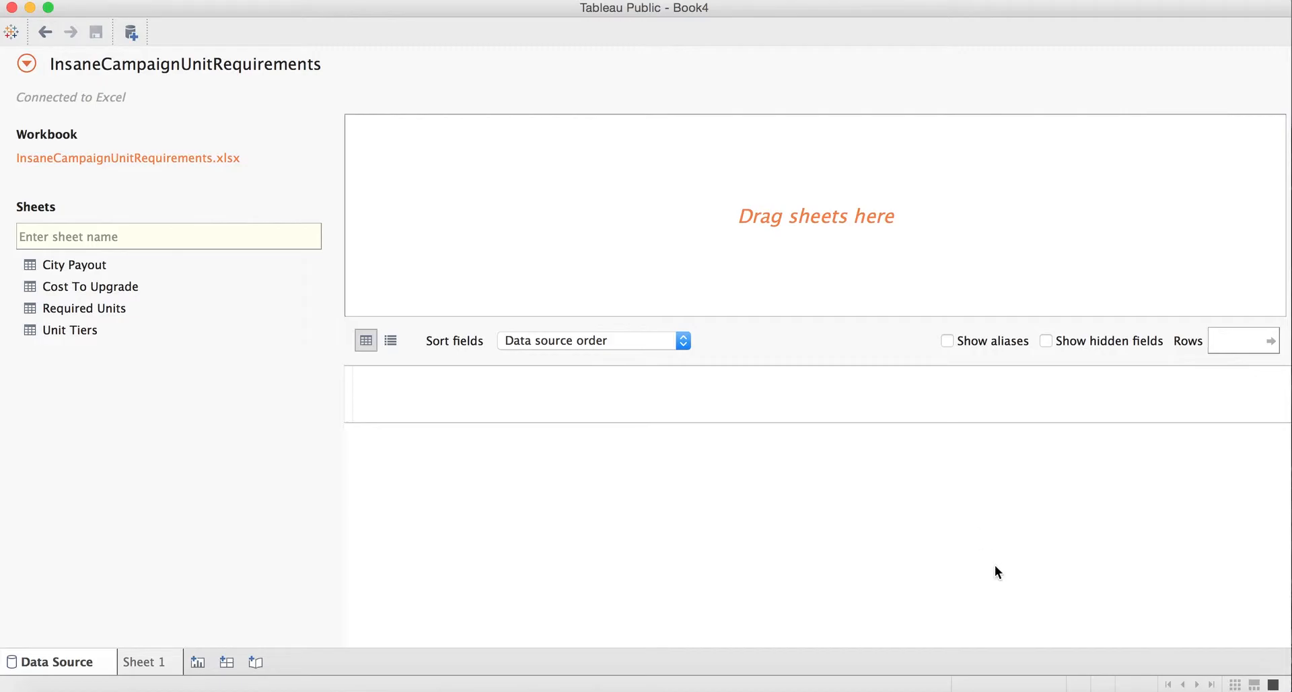
Switch to Excel and look through the Required Units, City Payout, Cost To Upgrade and Unit Tiers sheets.
click(1003, 690)
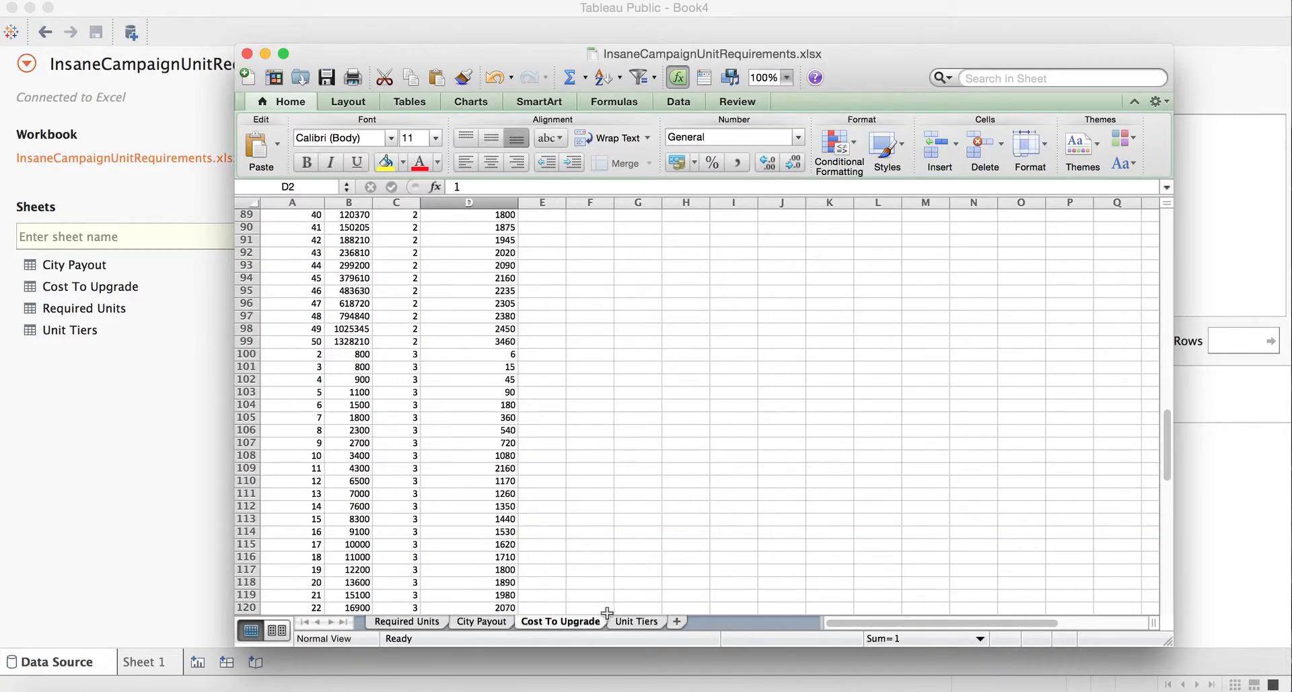
click(438, 622)
click(486, 622)
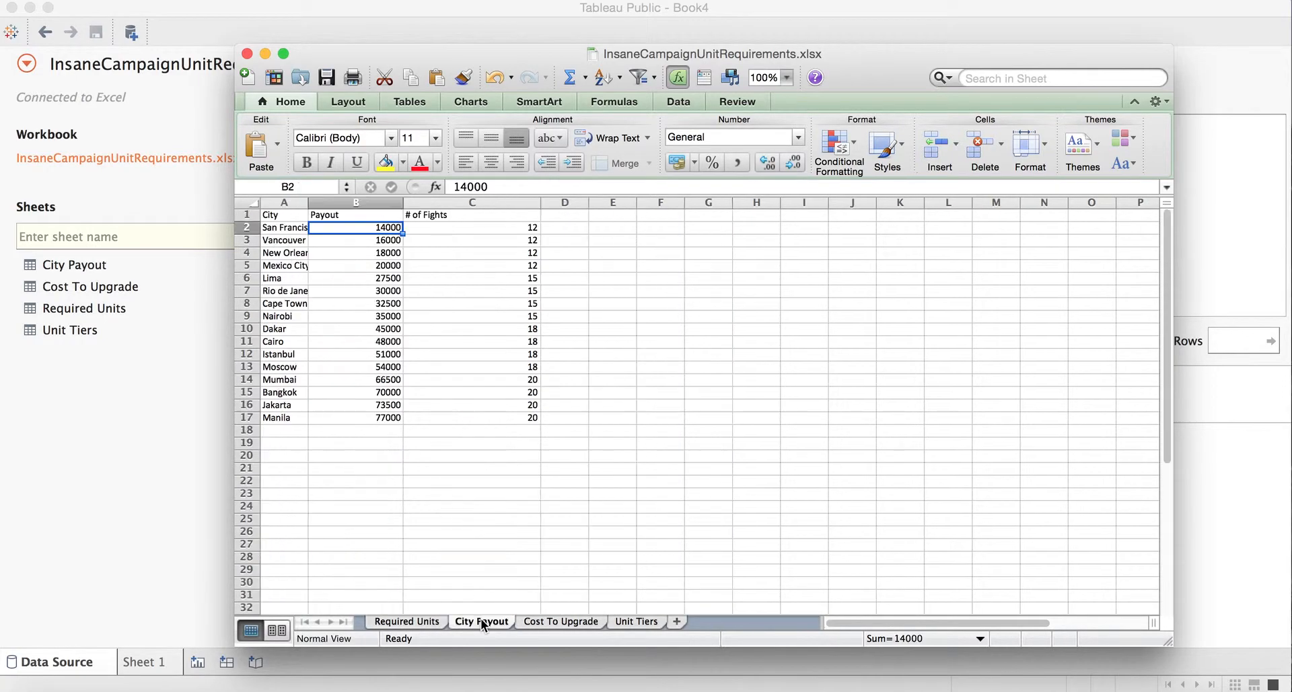
click(551, 623)
click(621, 622)
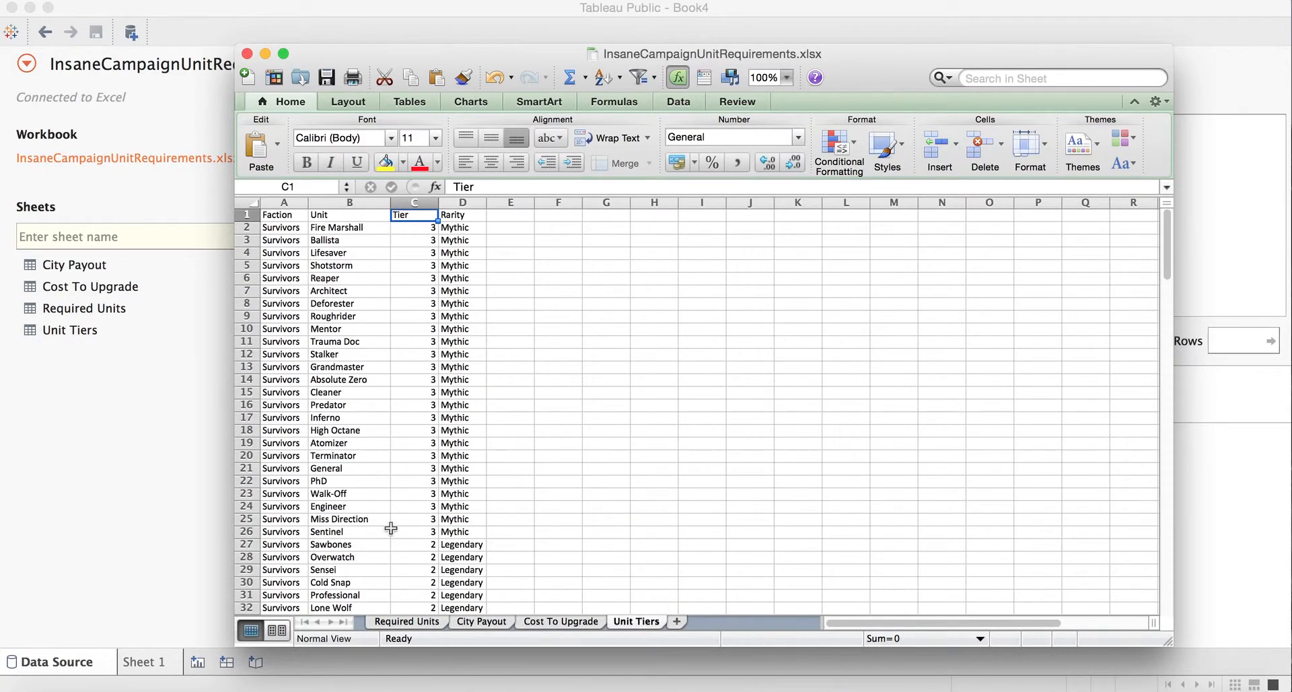
Check the Cost To Upgrade sheet in Excel, and in Tableau Public add that sheet to the data source and preview its rows.
click(152, 400)
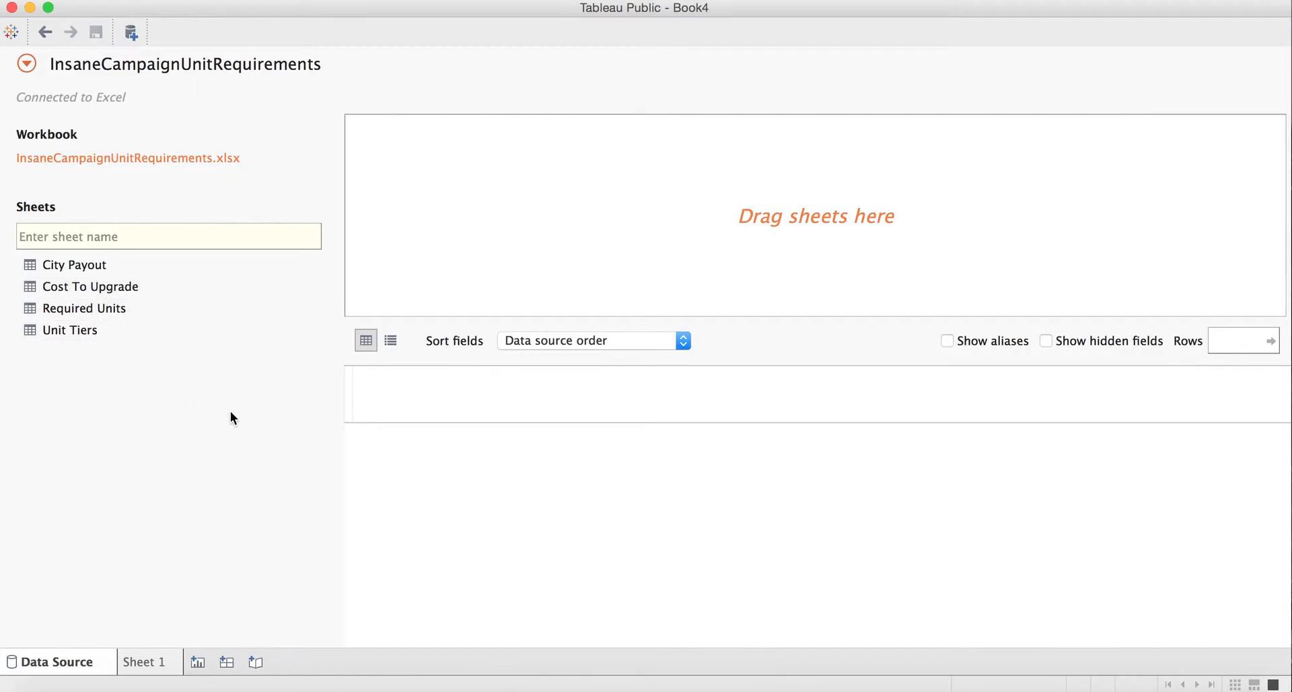
click(1003, 685)
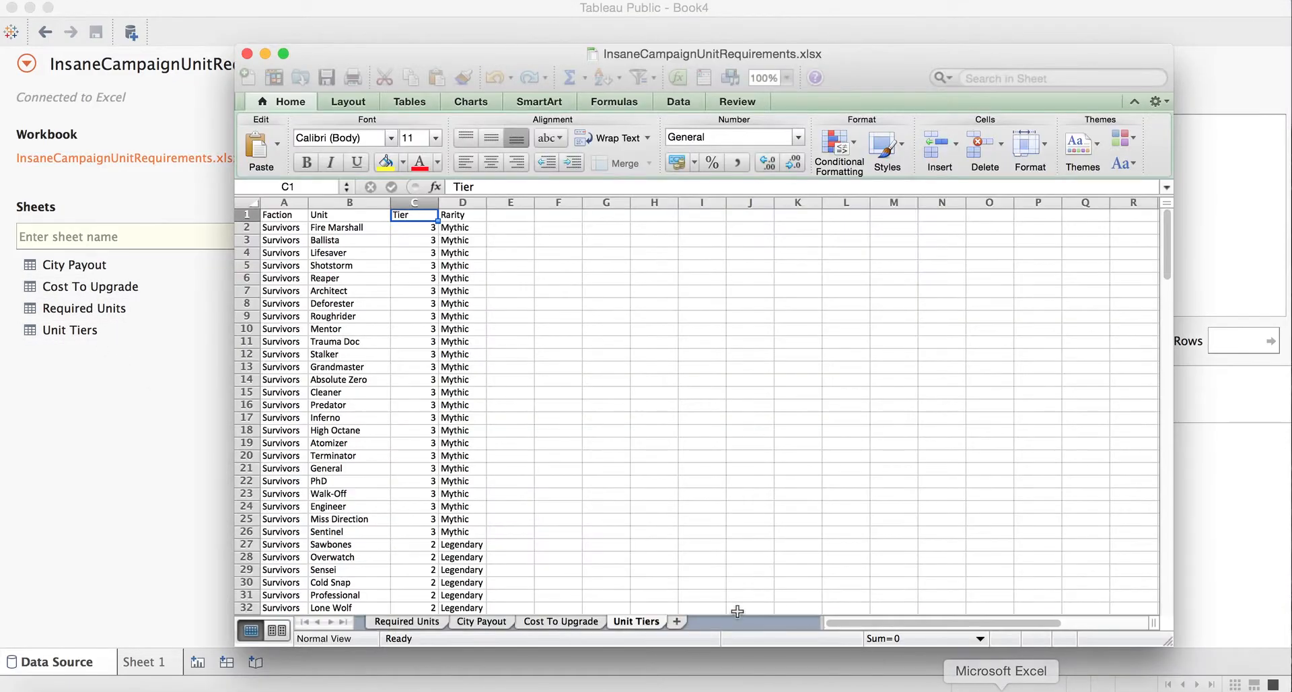
click(592, 621)
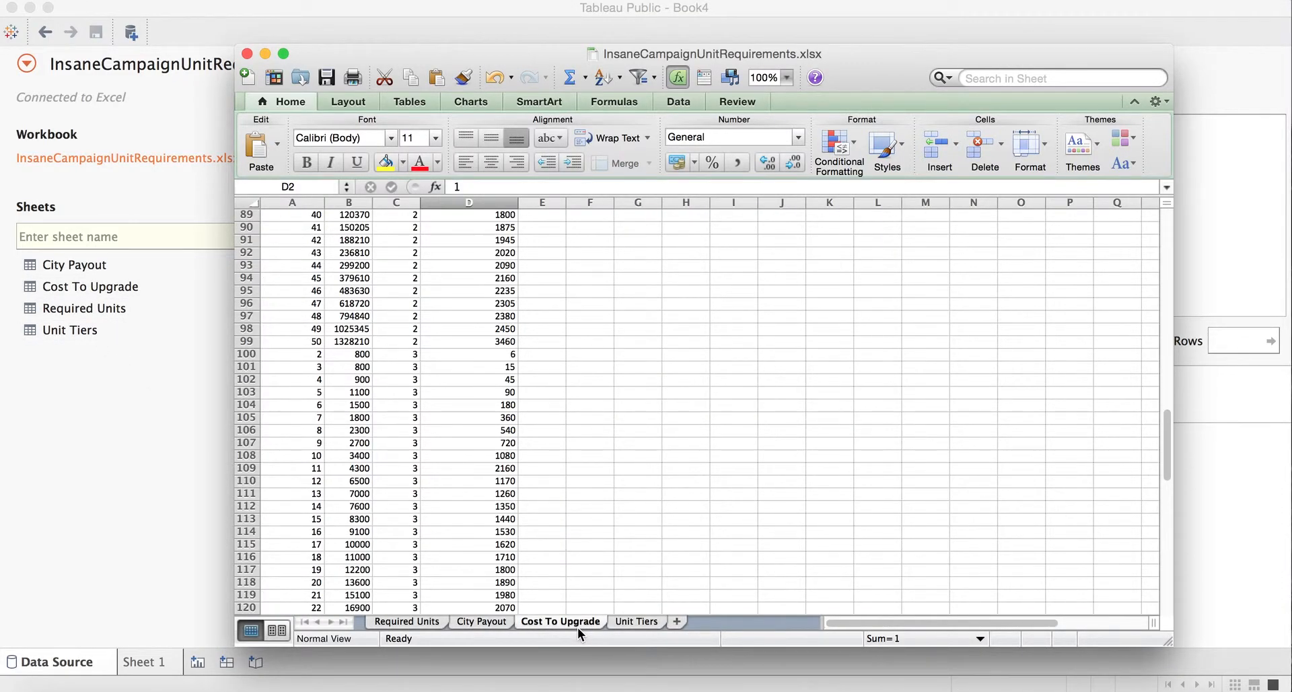
click(112, 283)
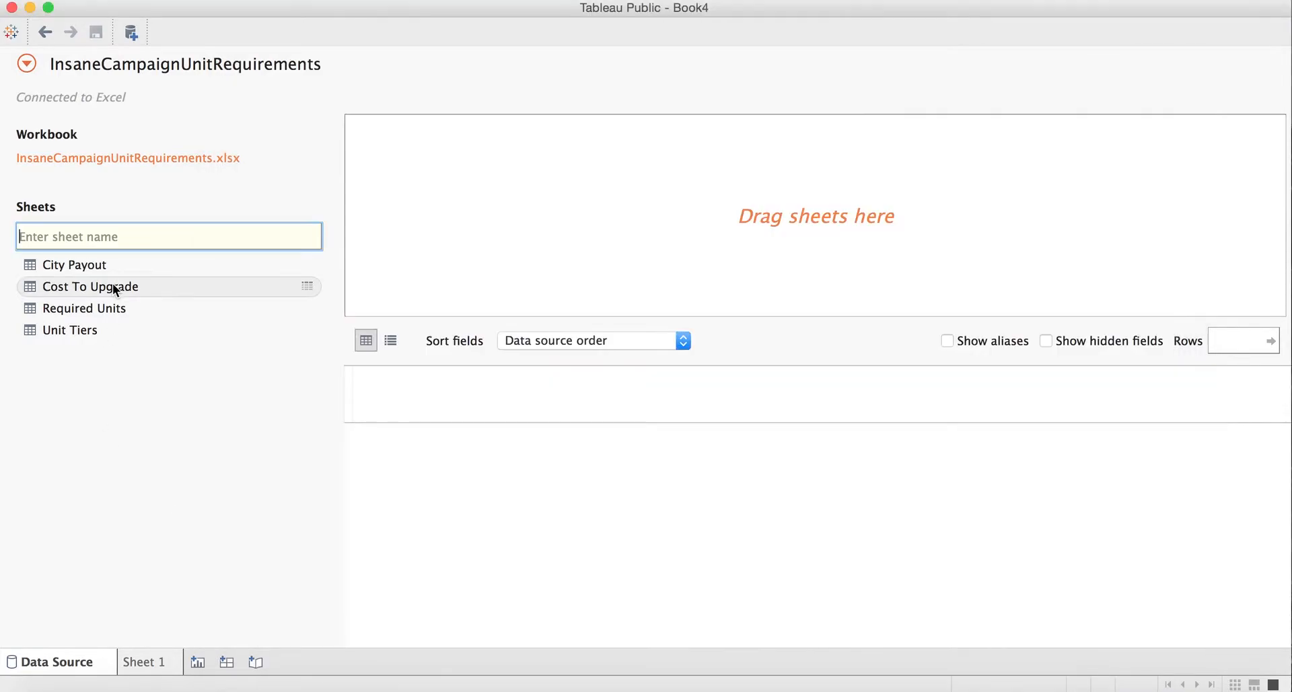
double_click(111, 282)
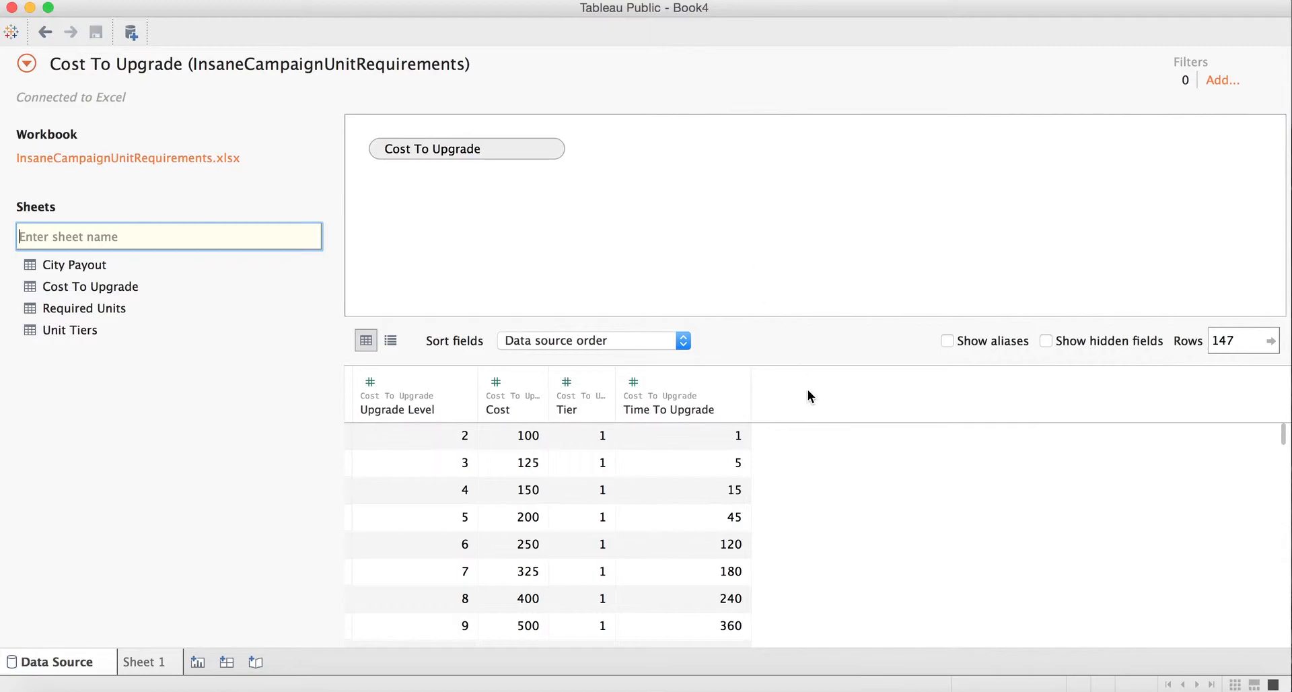
scroll(817, 475, down, 15)
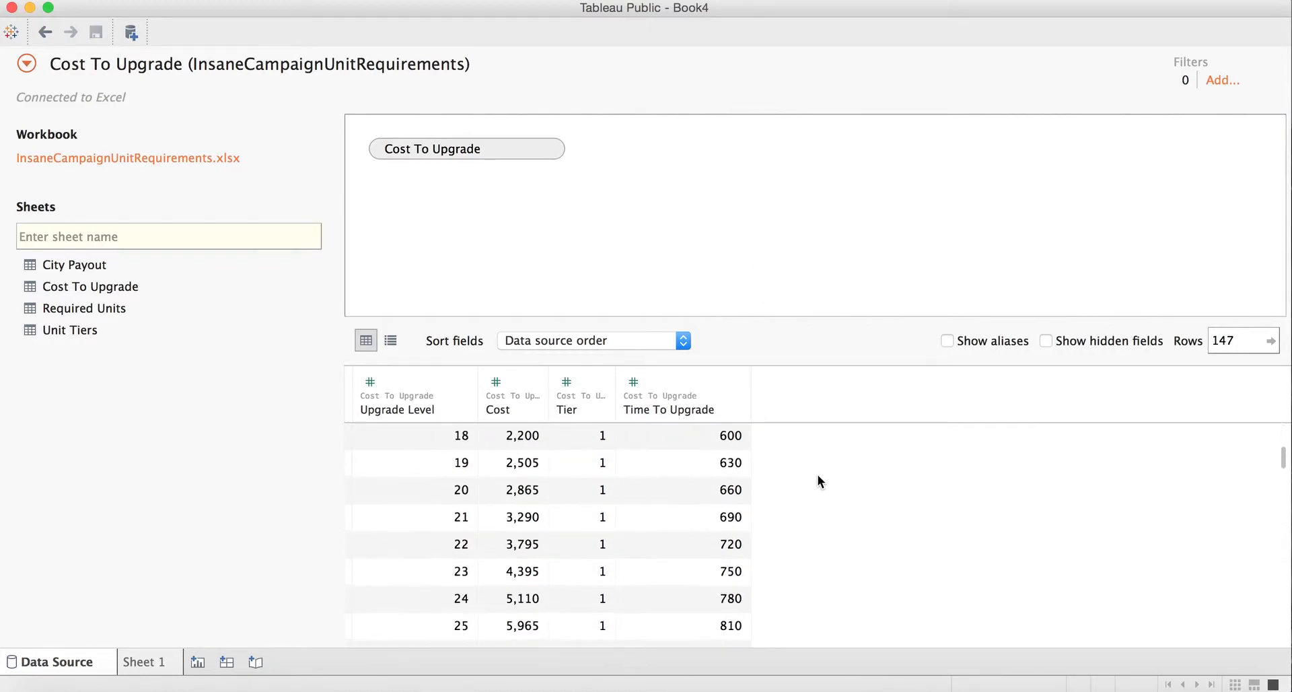
scroll(818, 475, down, 8)
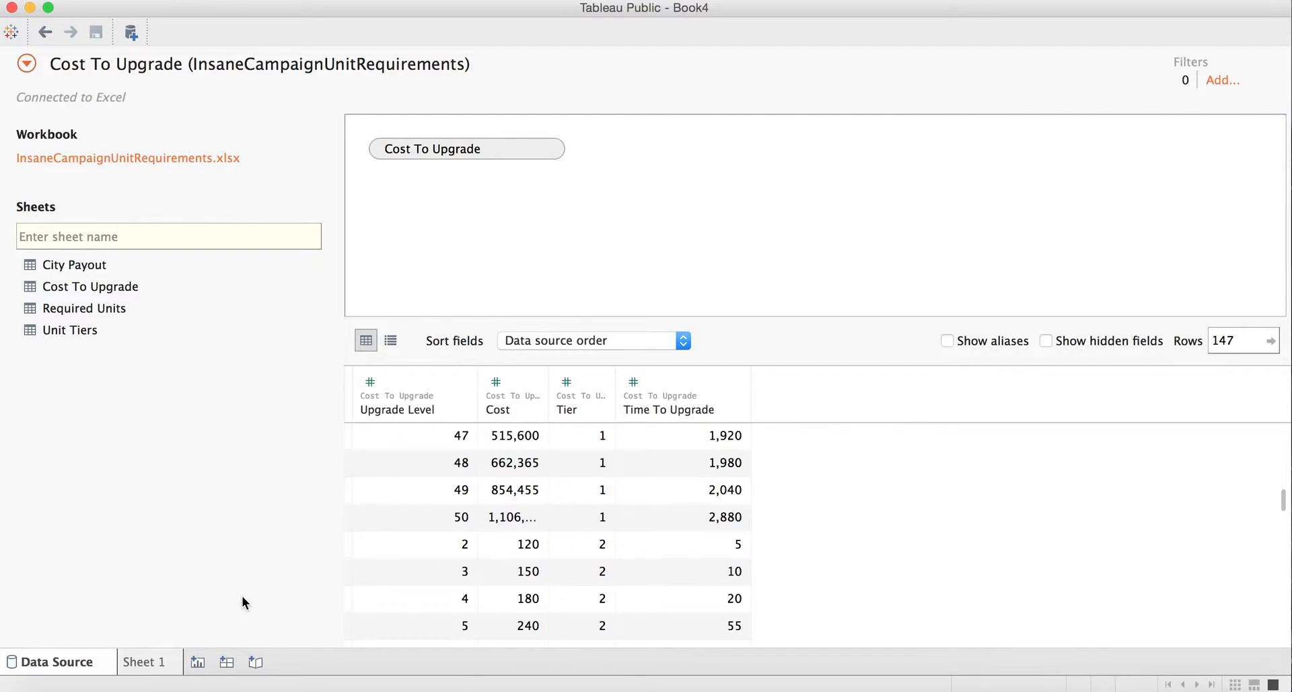
Open Sheet 1 and compare its measures with the column headers of the Cost To Upgrade sheet in Excel.
click(159, 667)
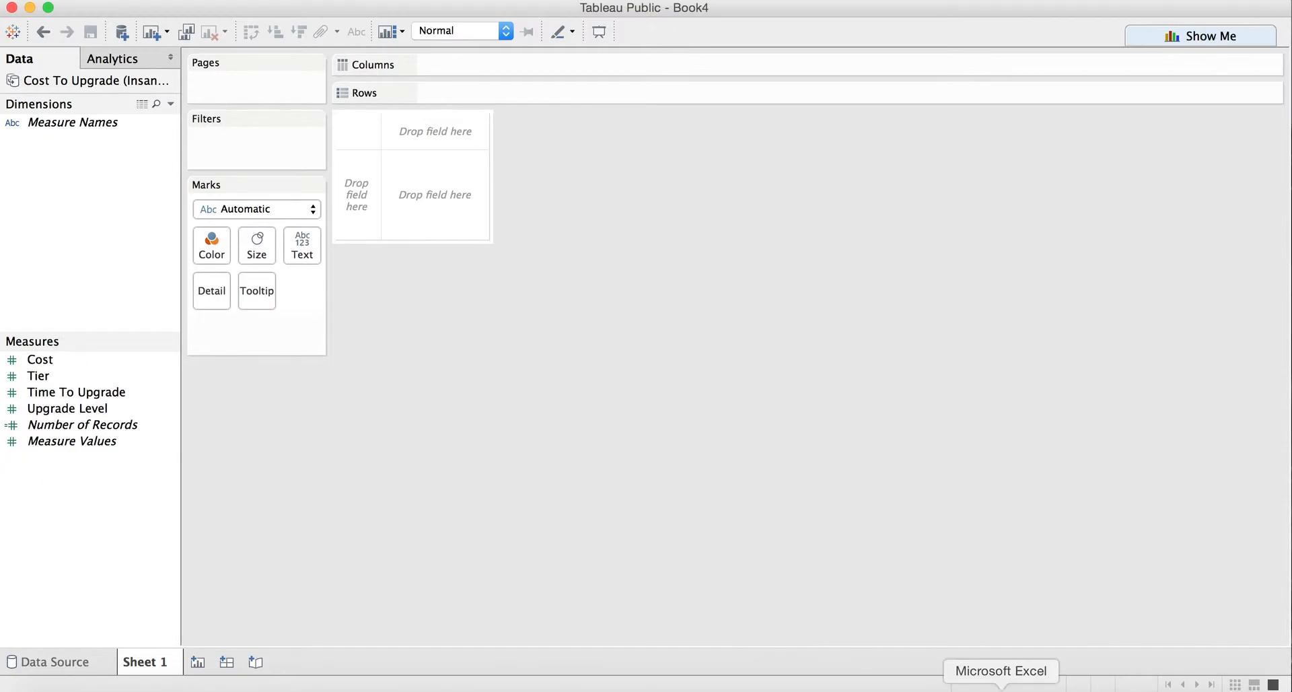
click(1001, 686)
scroll(666, 406, up, 15)
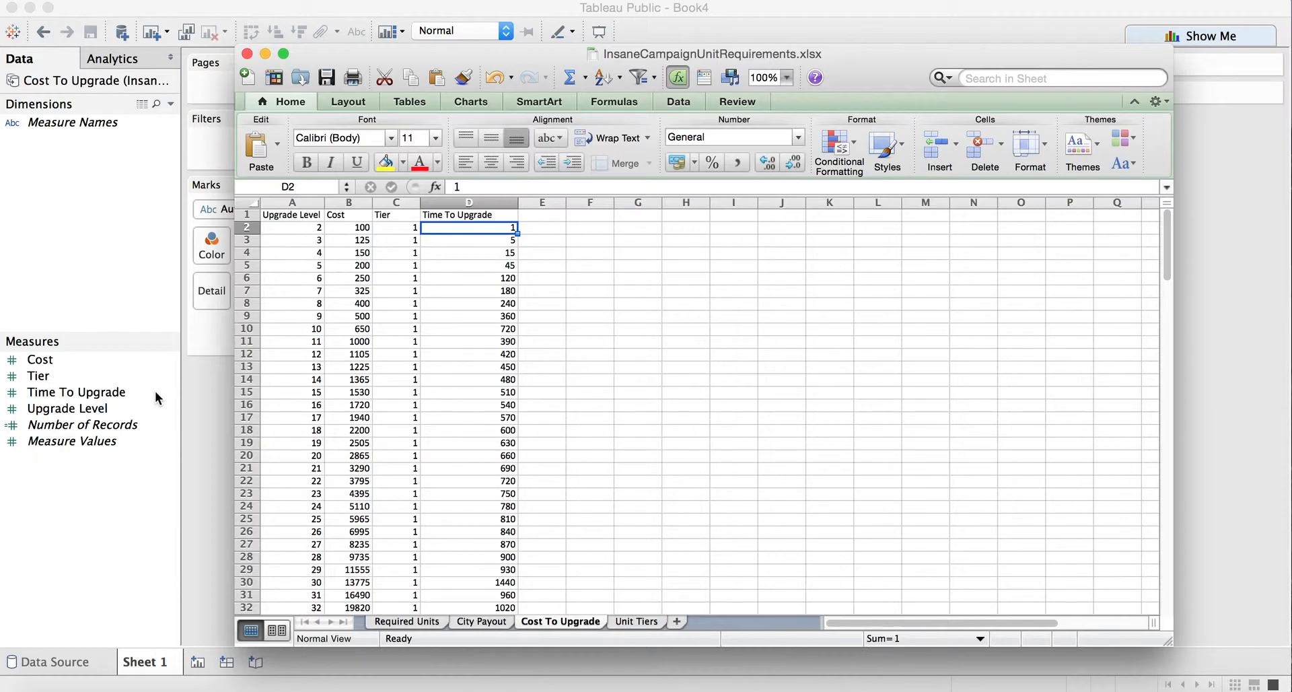
click(202, 394)
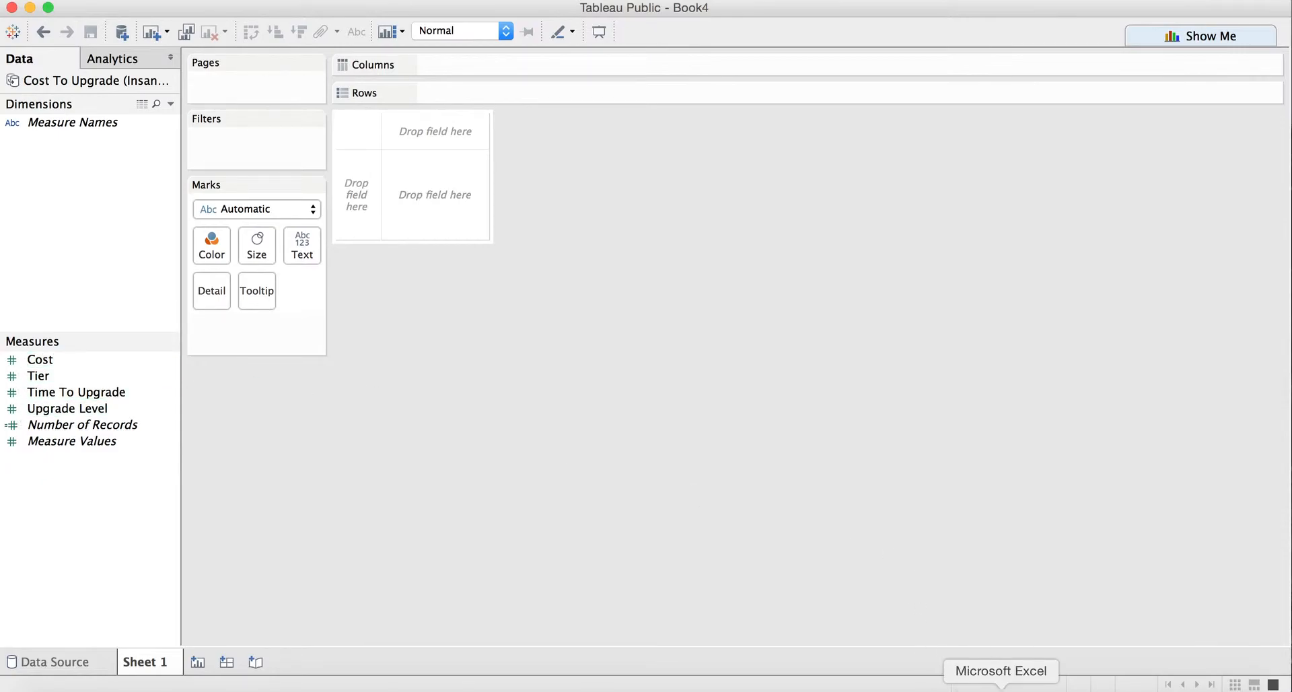
click(994, 681)
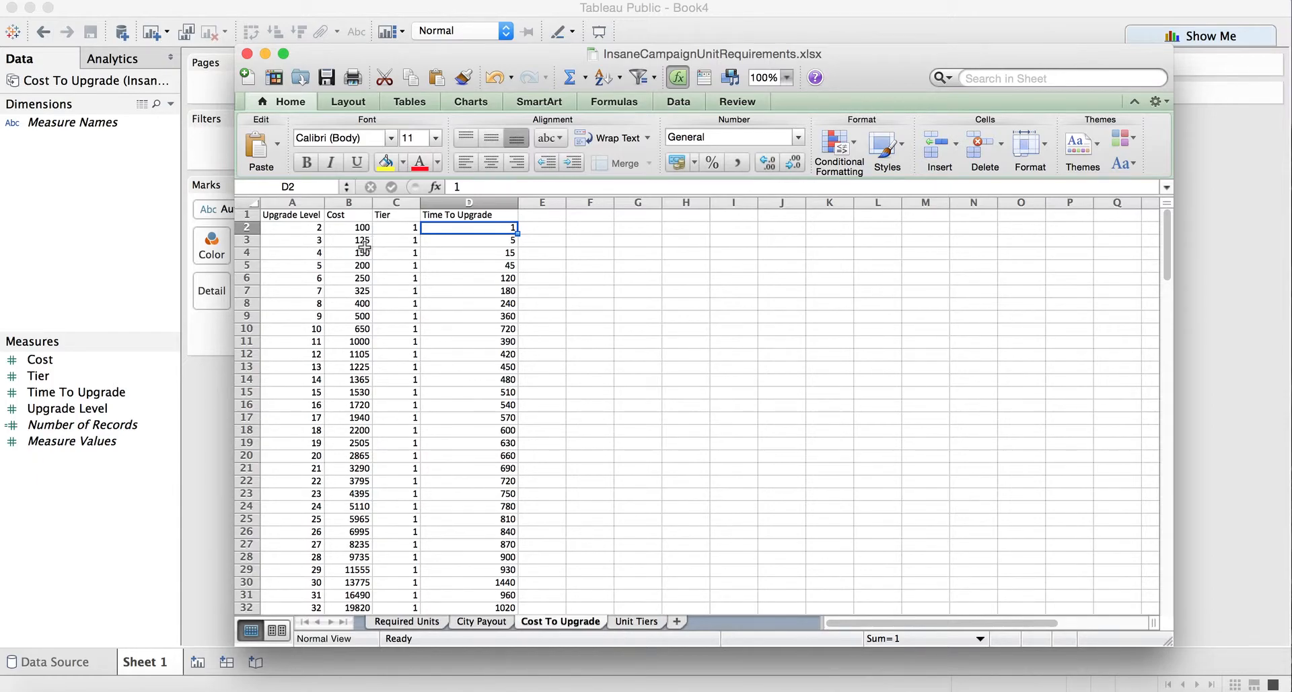
click(112, 486)
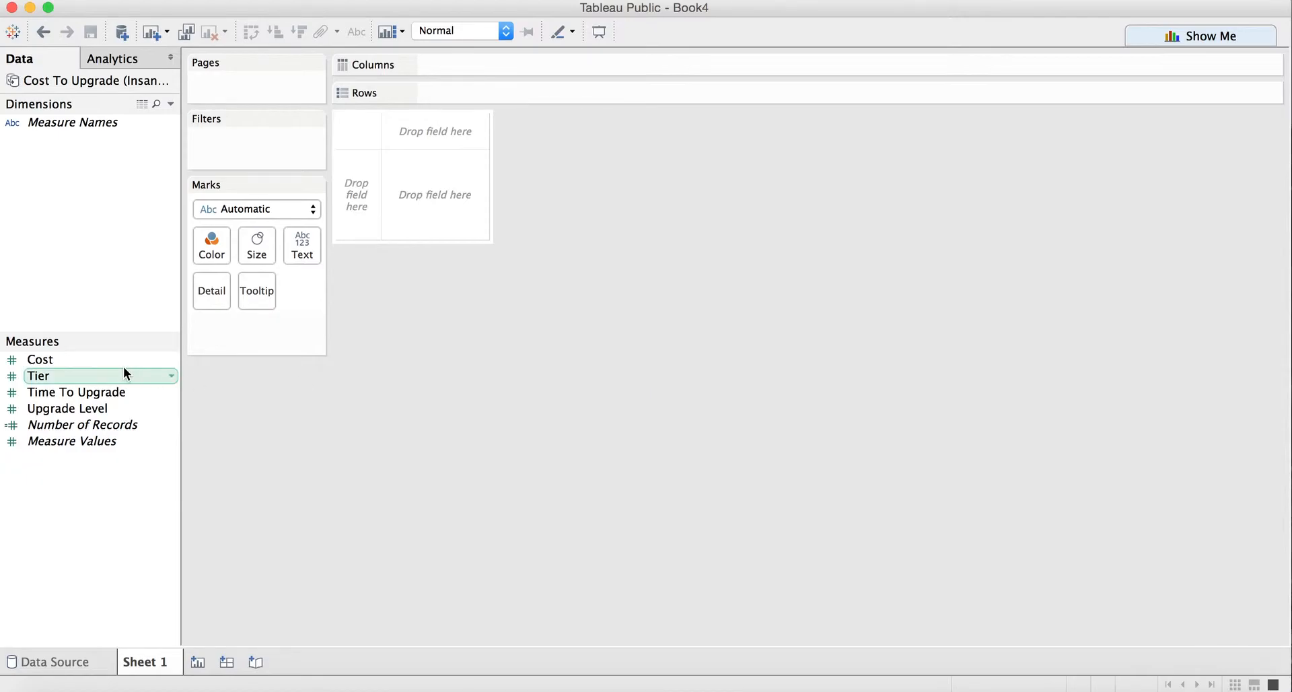
Plot the summed Cost as a bar on Rows and show its mark label.
double_click(93, 361)
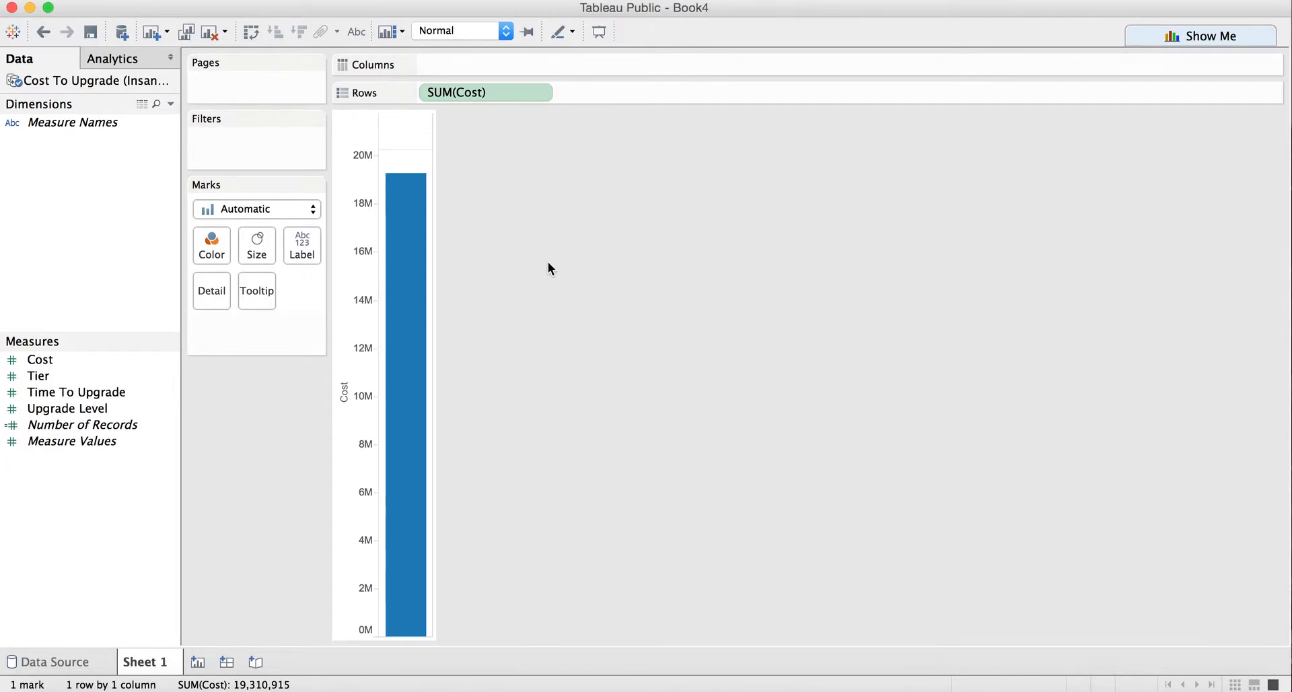
mouse_move(422, 223)
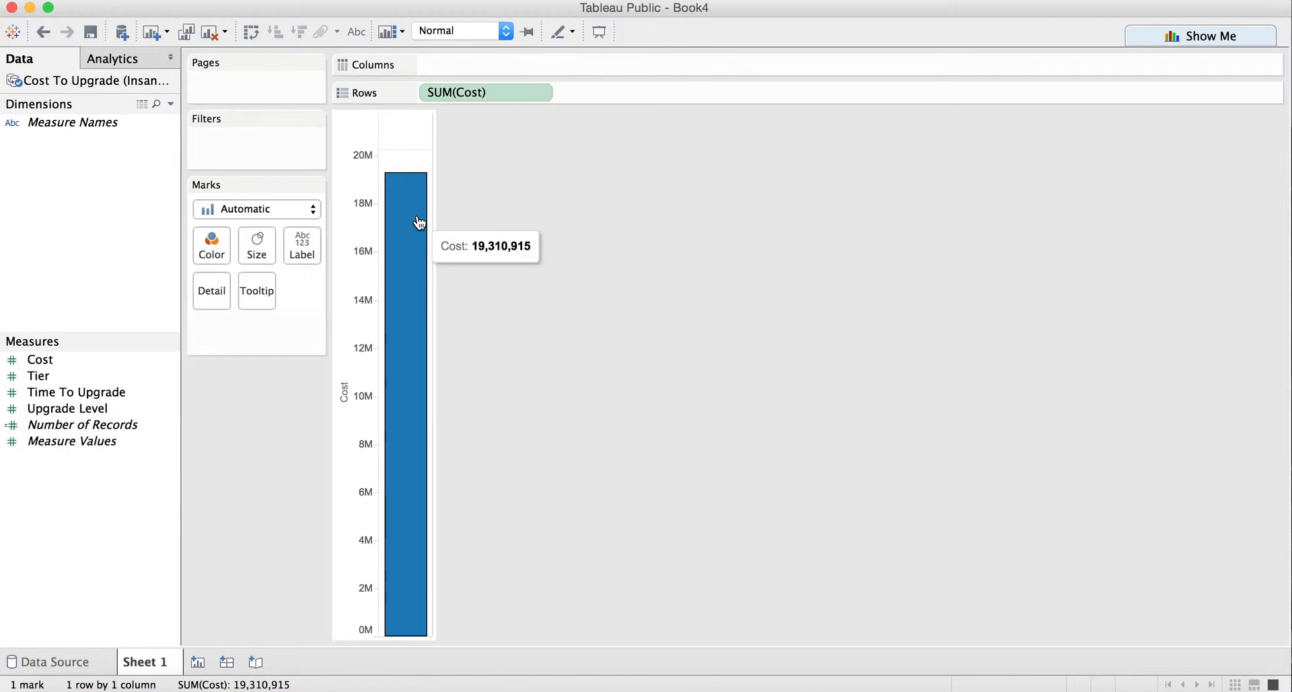
click(357, 33)
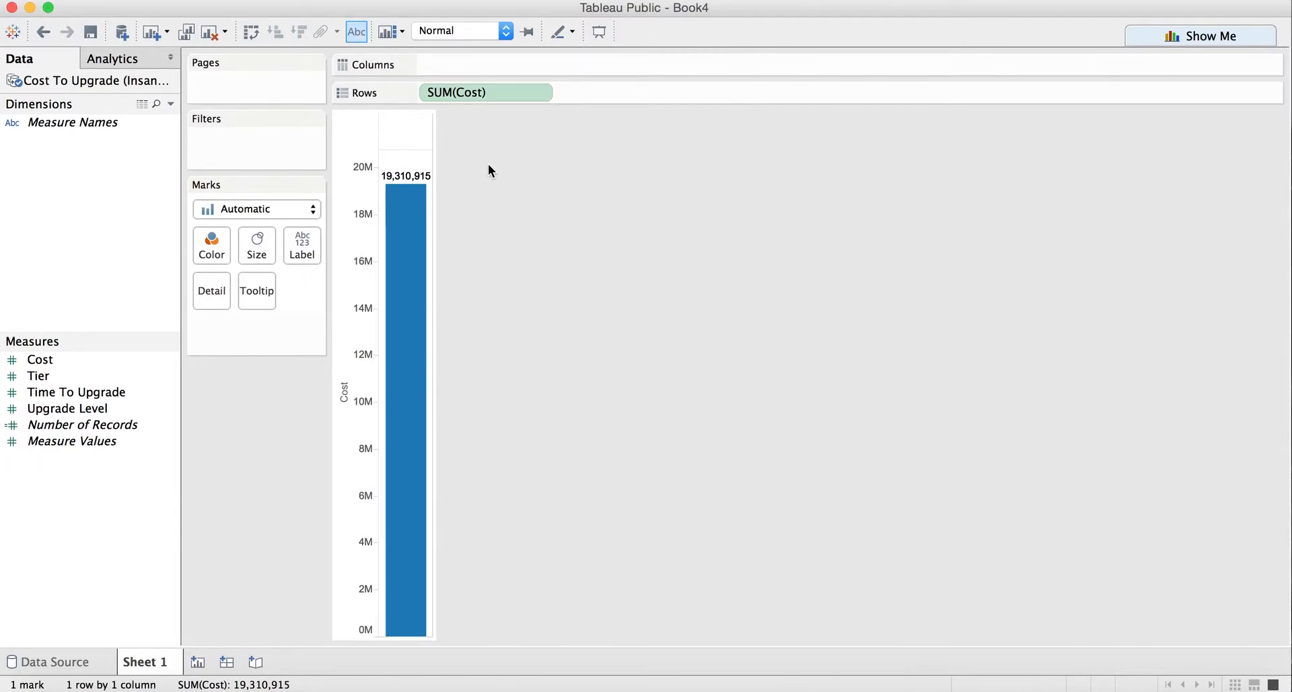
Review the mark label settings, toggling the labels off and on again.
click(298, 253)
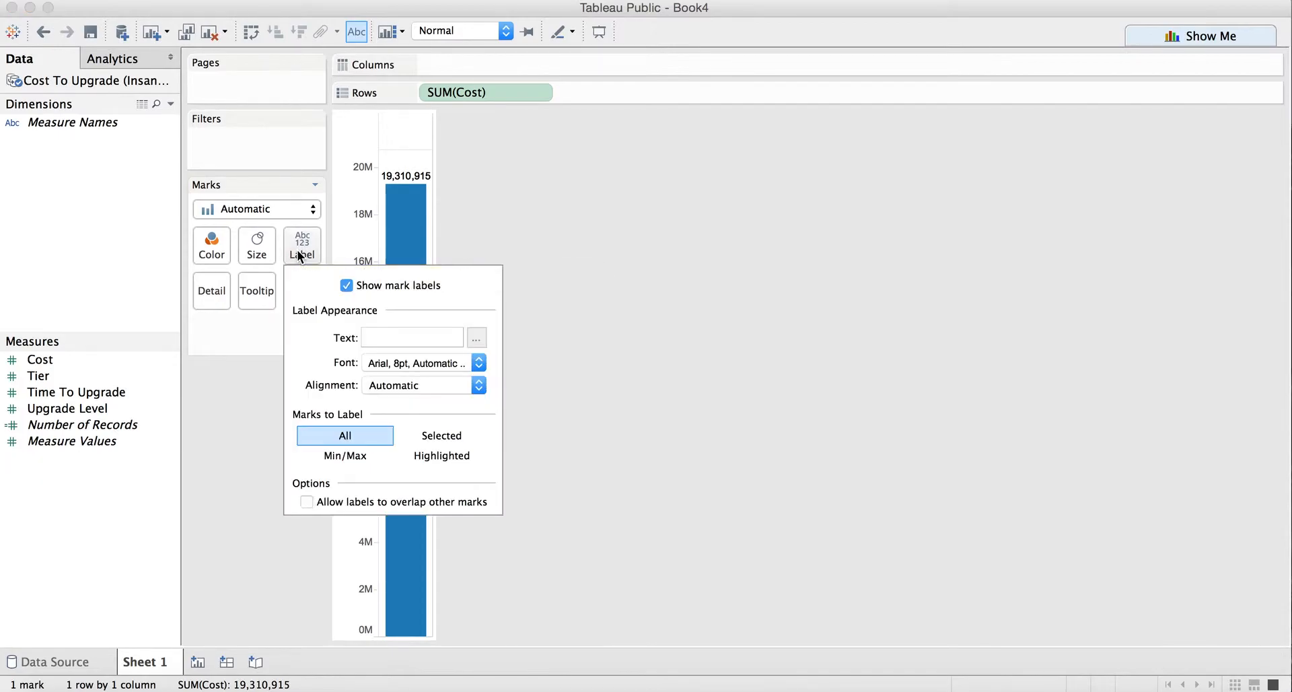
click(348, 286)
click(347, 286)
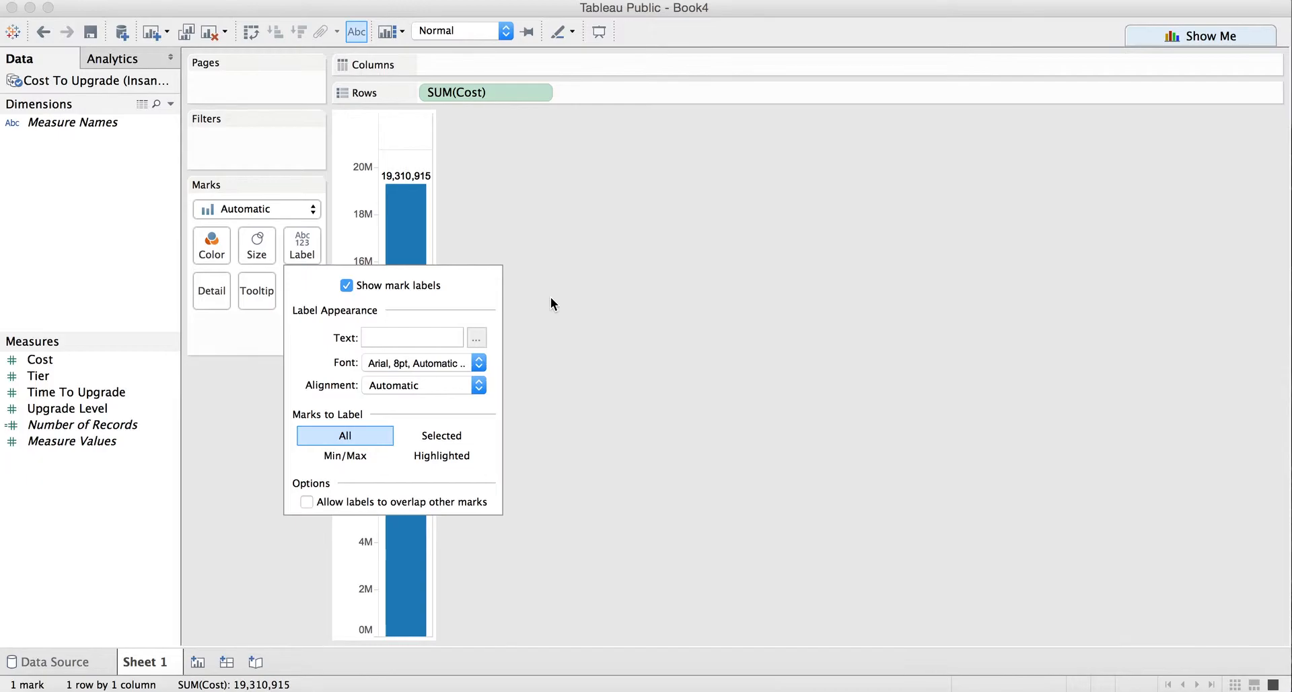
click(646, 296)
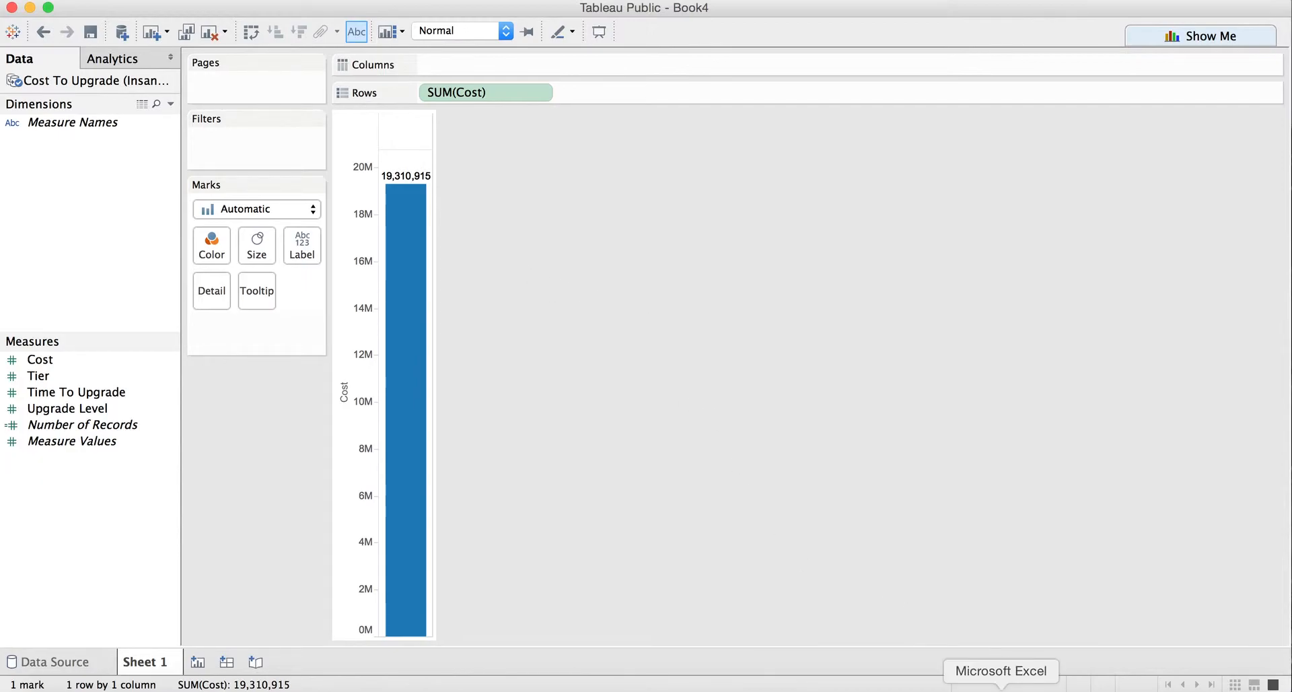
Switch to Excel and examine the costs of all tiers down to the end of Cost To Upgrade, and return to Tableau Public.
click(995, 686)
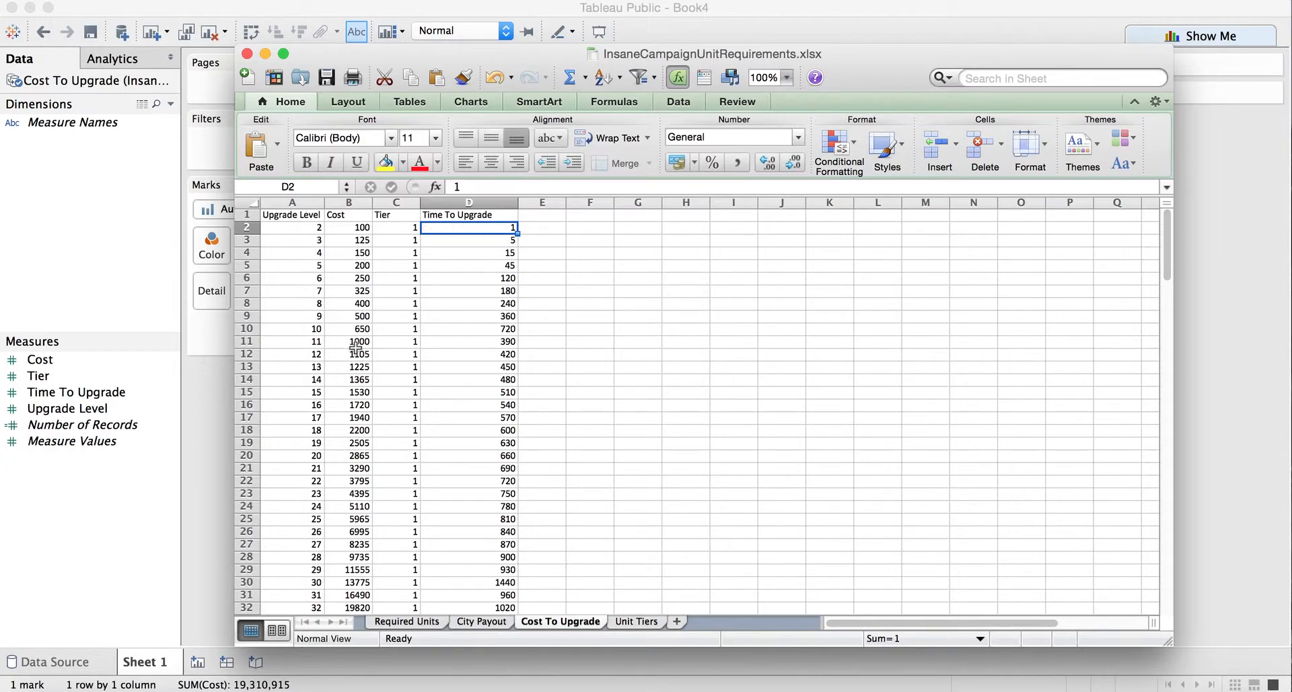
scroll(355, 345, down, 20)
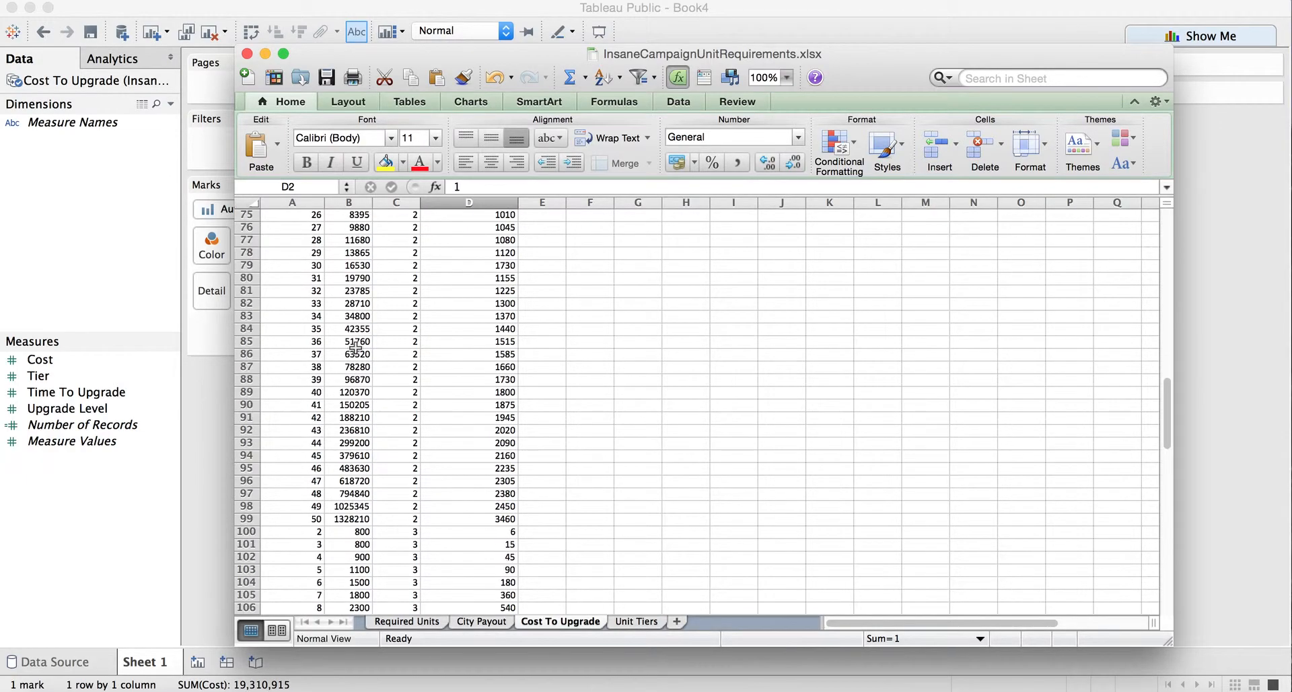
scroll(355, 346, down, 14)
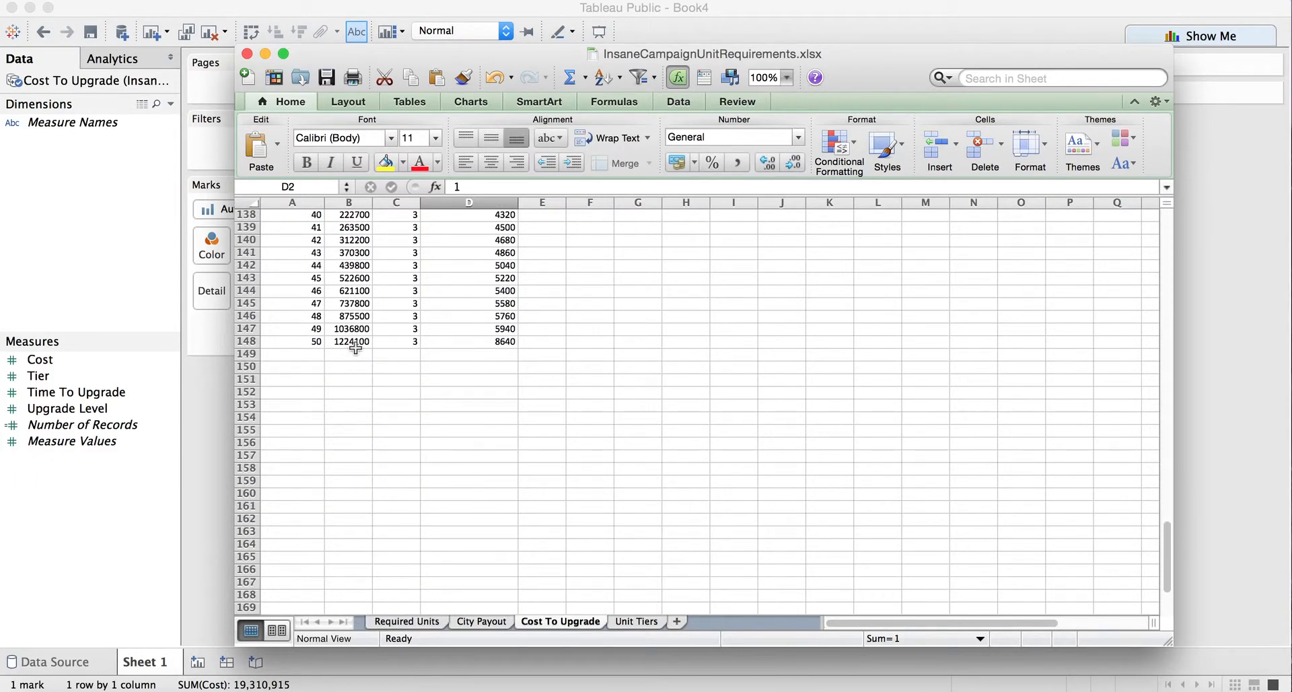
click(1247, 179)
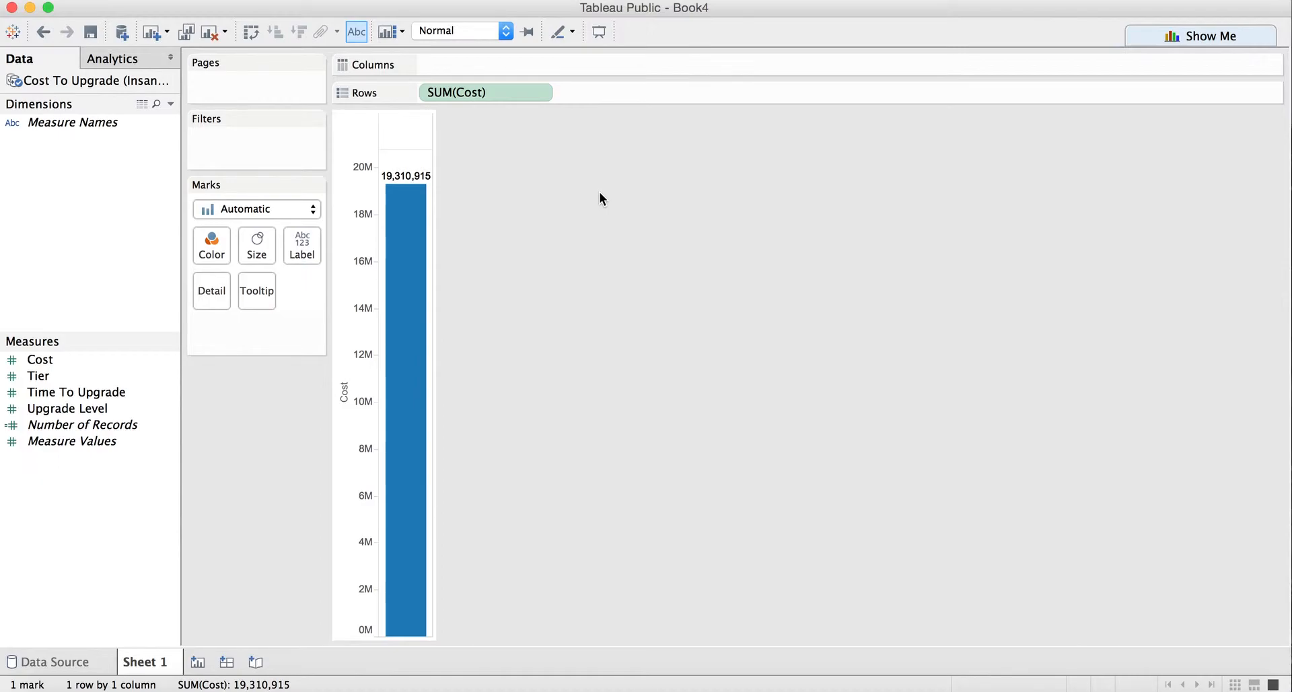
Try adding Tier as a summed measure to Columns, and take it off the view again.
click(51, 377)
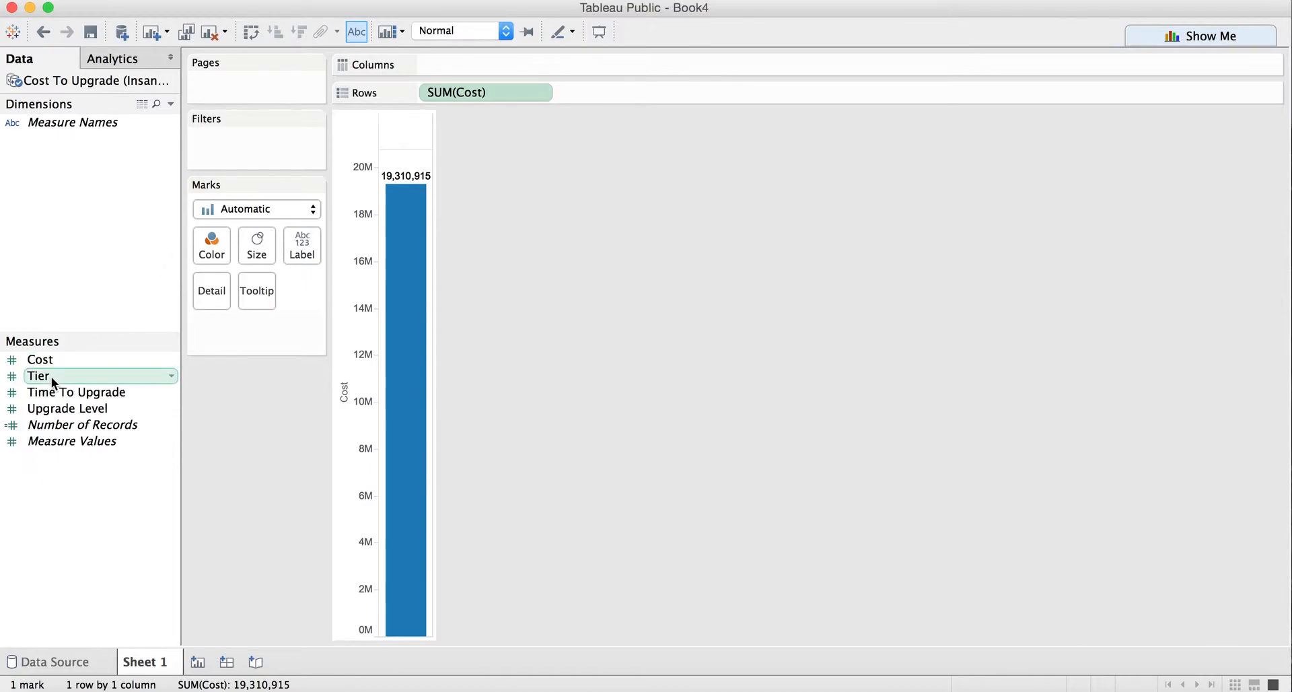
double_click(51, 377)
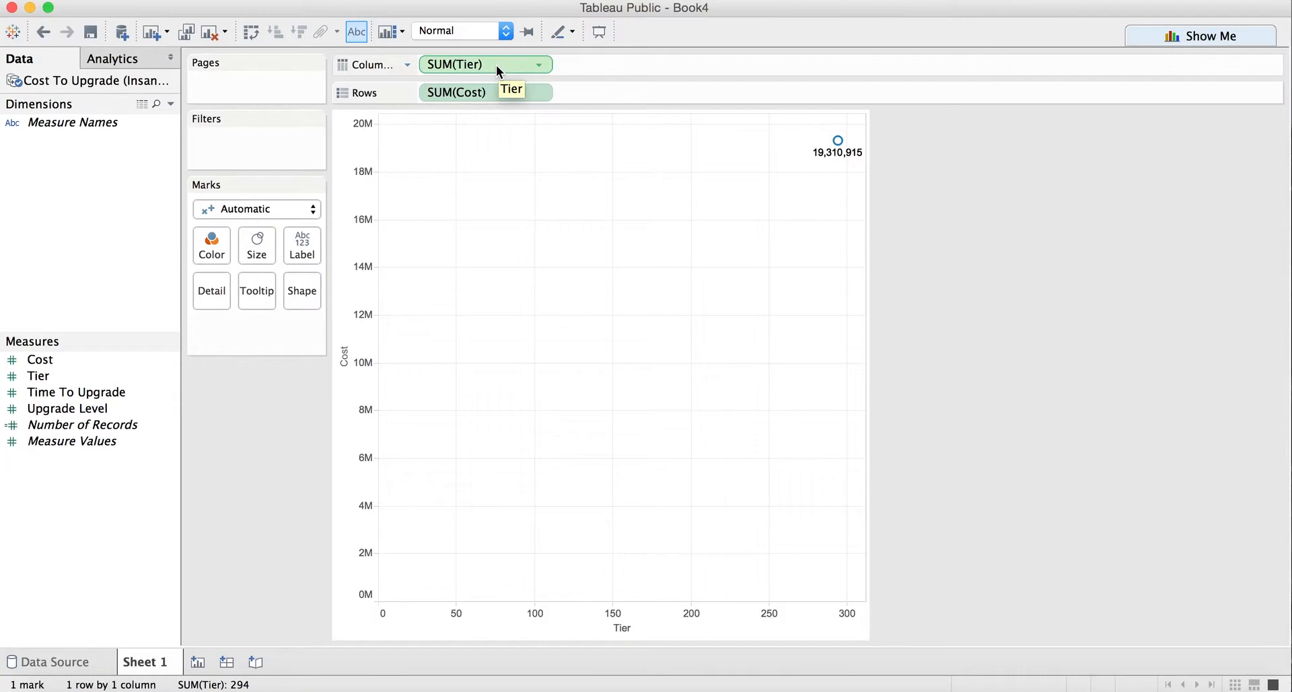
drag(496, 65, 1029, 211)
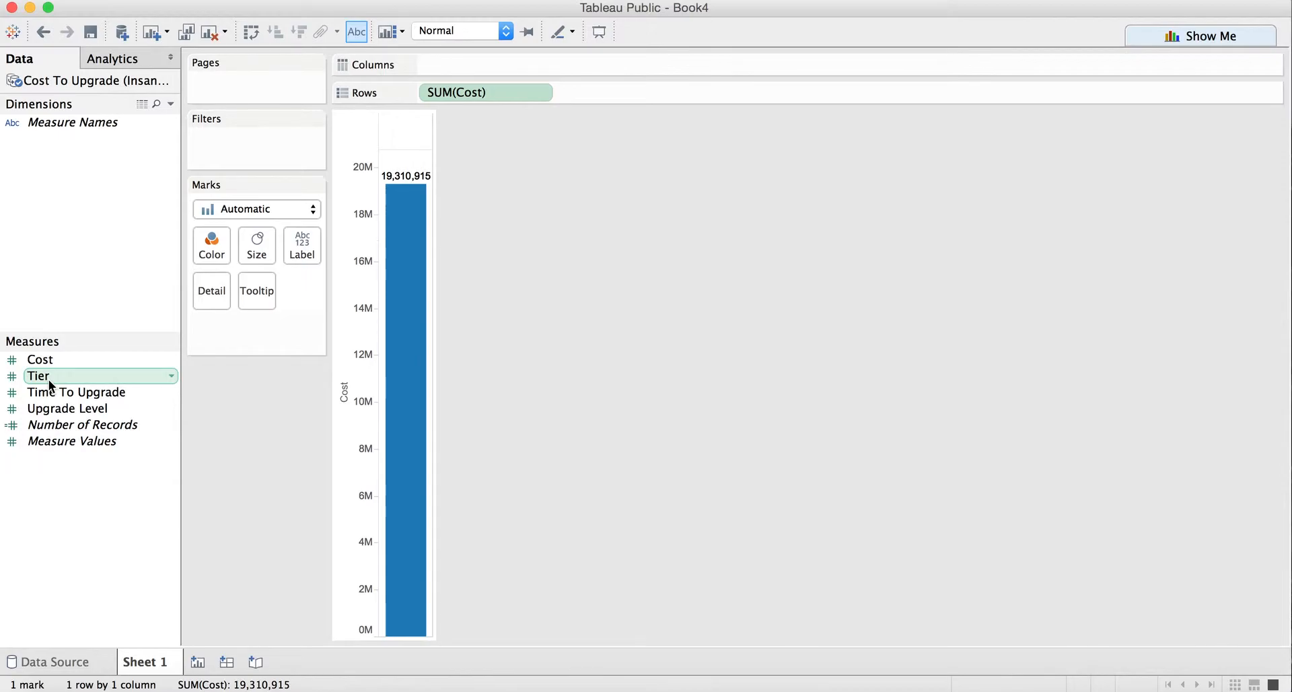
Convert Tier from a measure to a dimension and place it on Columns to split the Cost bar by tier.
drag(49, 378, 46, 219)
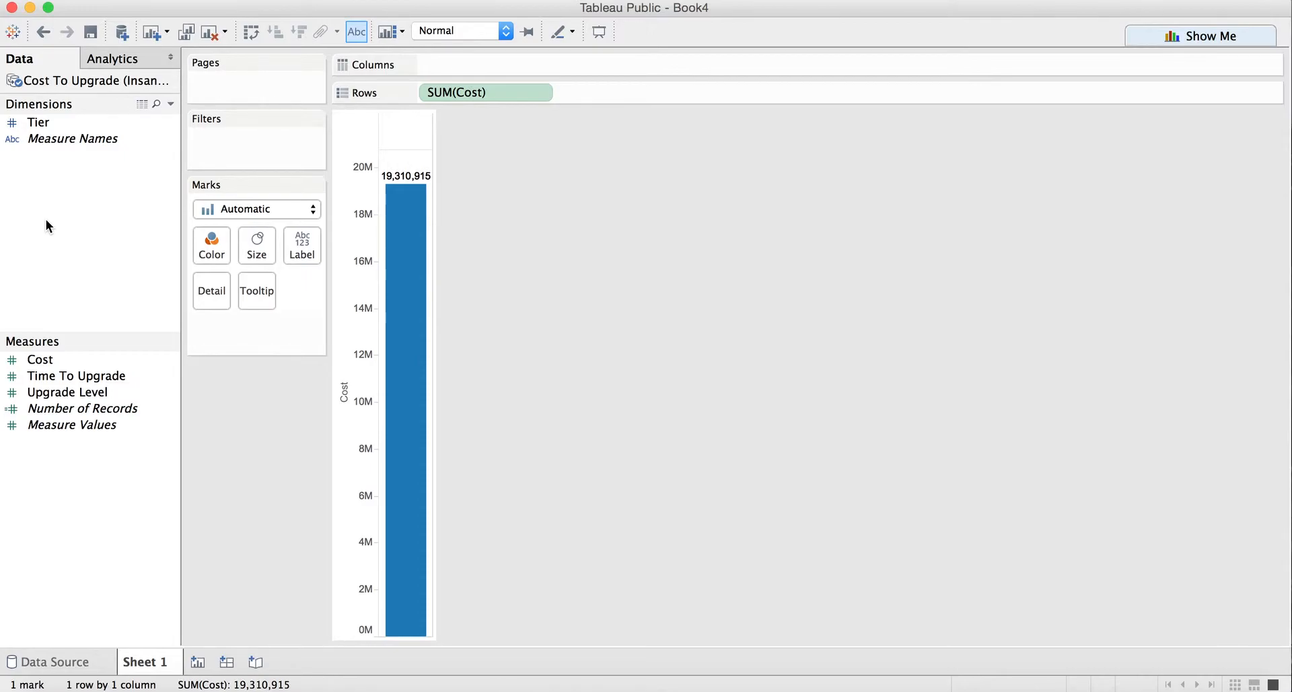
click(44, 126)
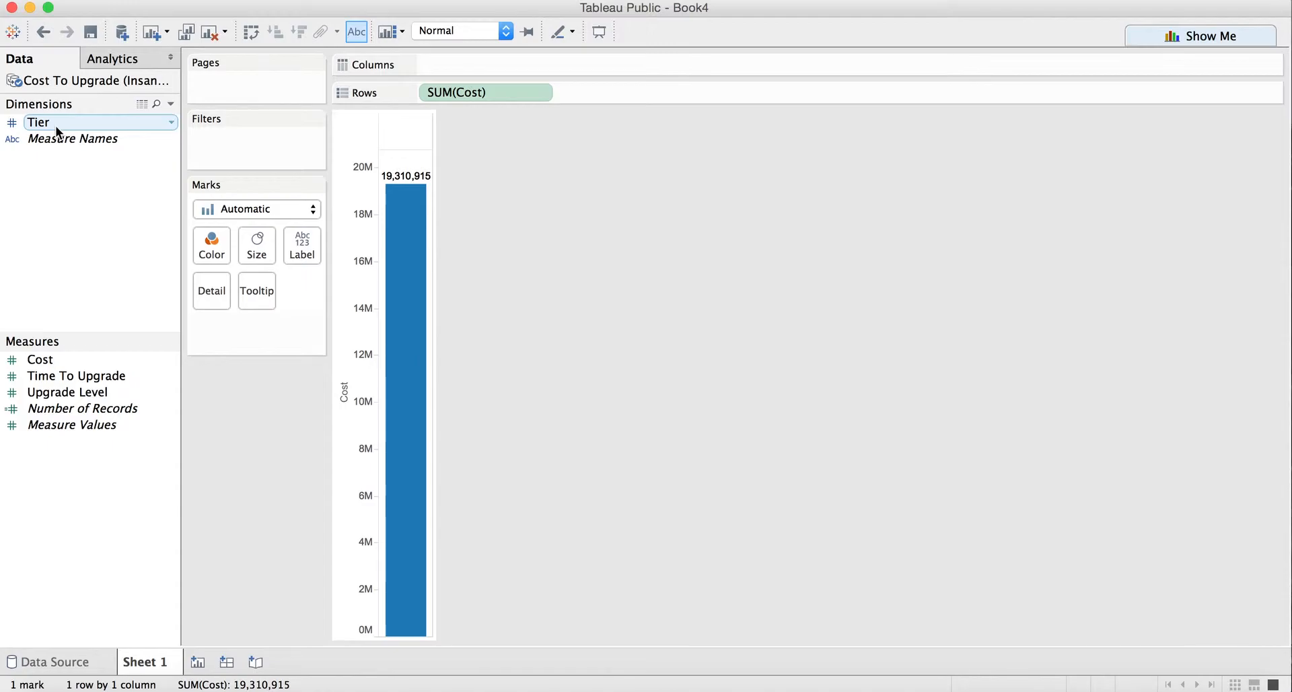
drag(55, 125, 478, 67)
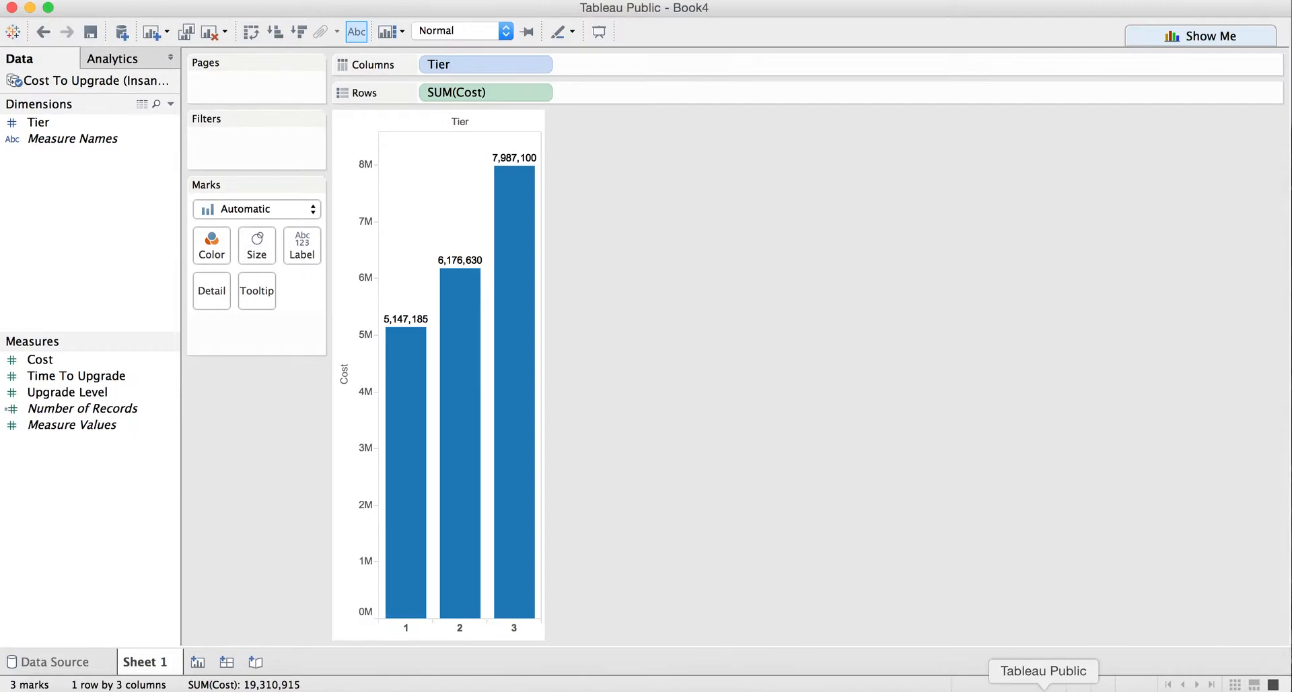
Check the published dashboard in the browser, and in Tableau Public convert Upgrade Level to a dimension and place it before Cost on Rows.
click(182, 686)
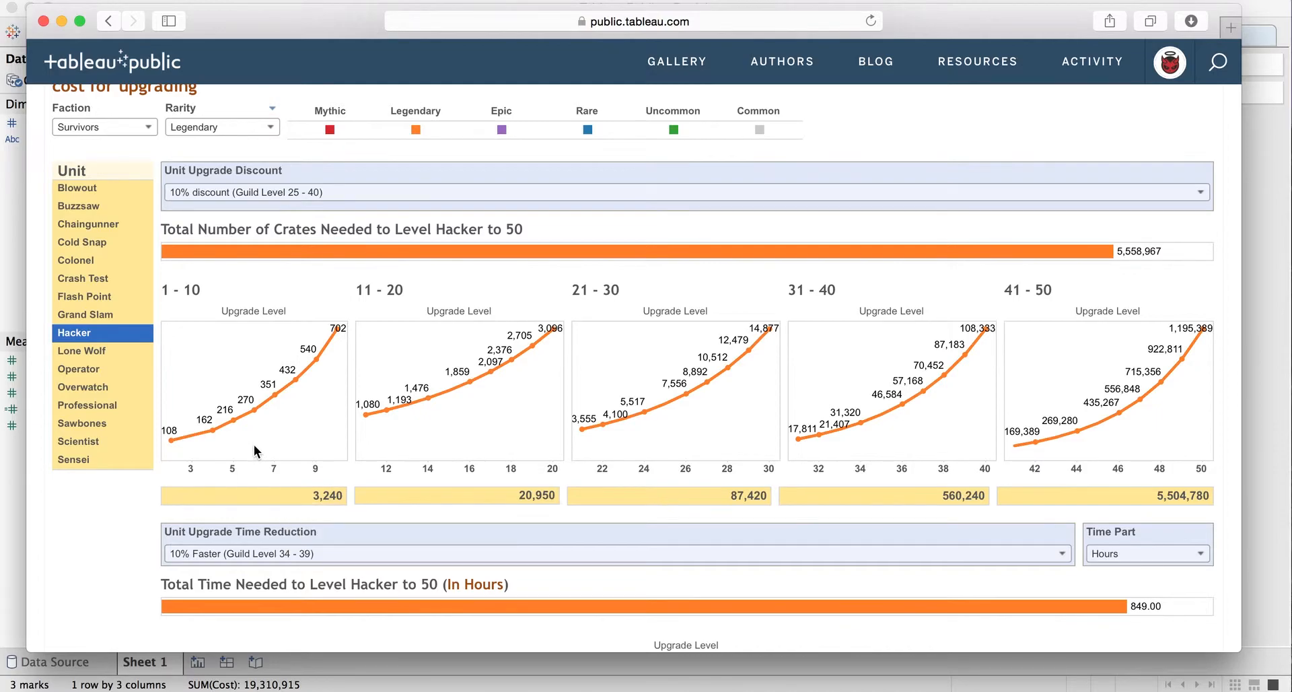
click(1043, 688)
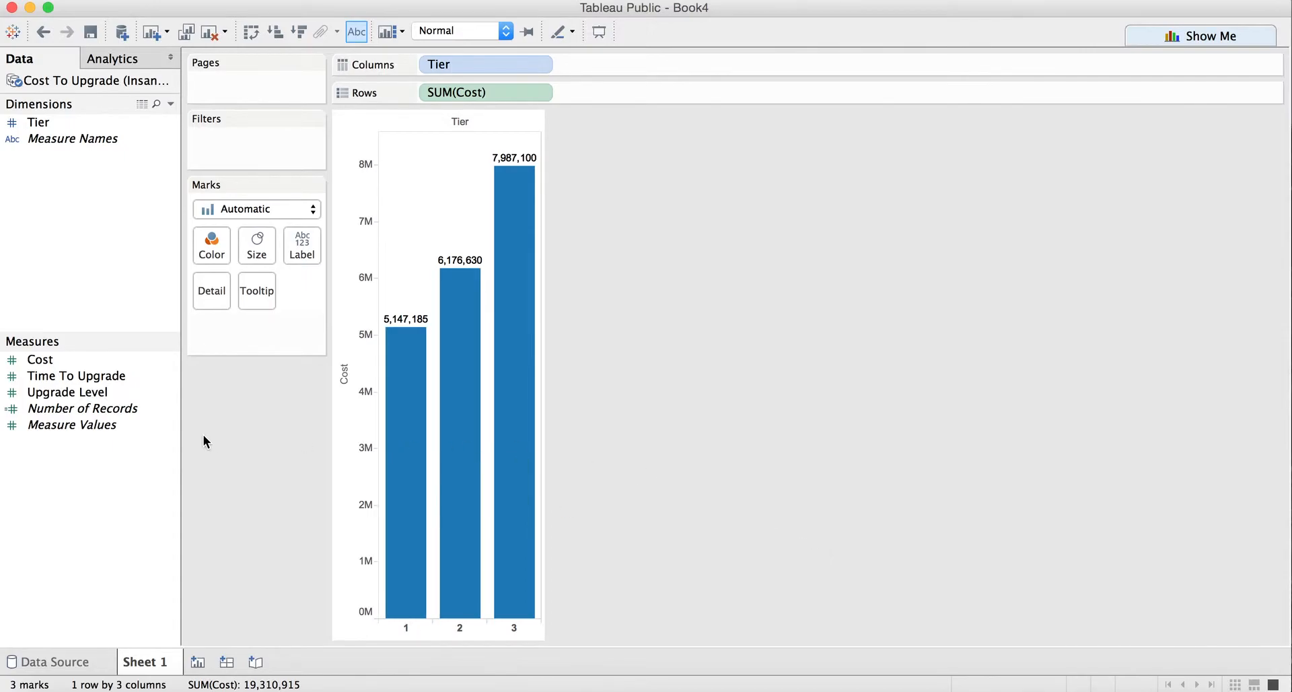
click(115, 392)
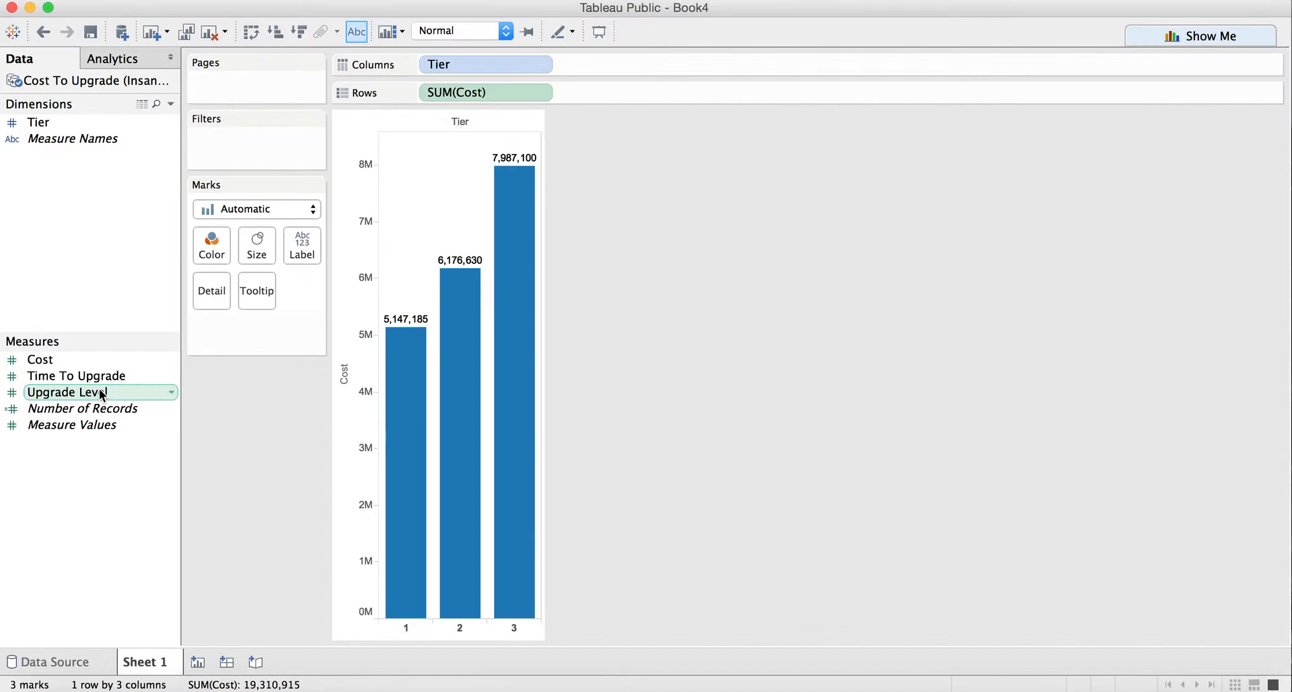
drag(101, 395, 80, 245)
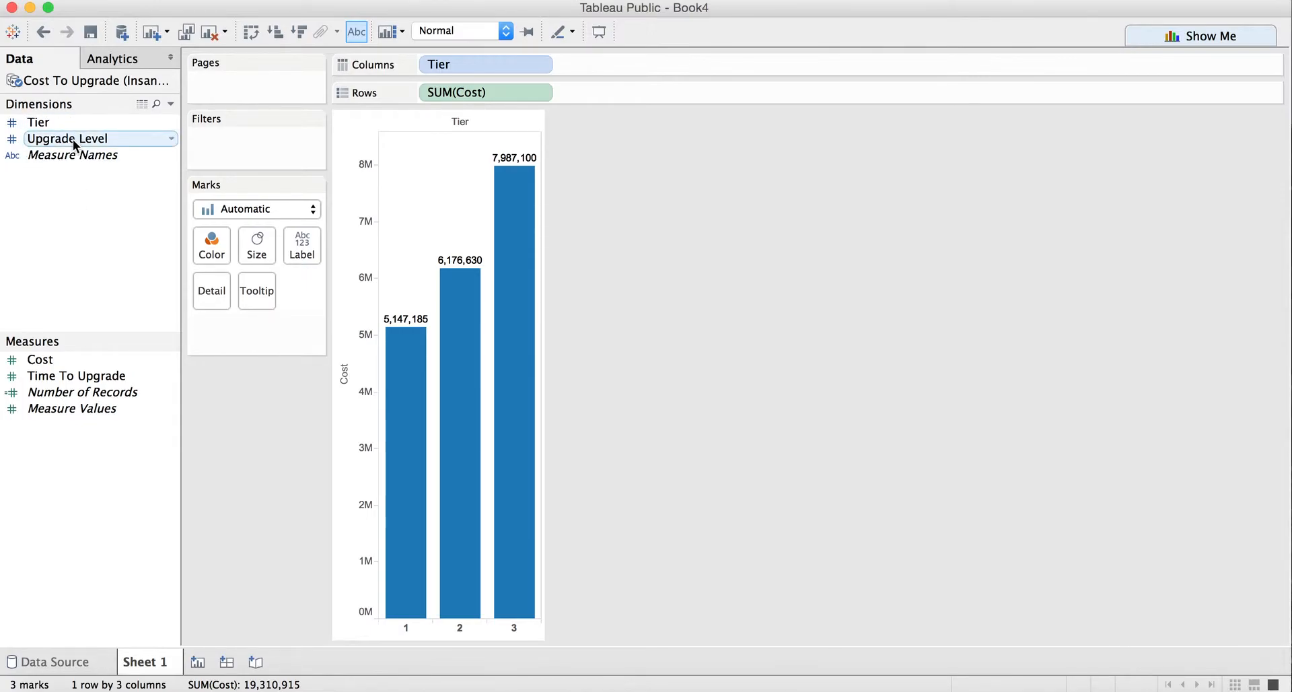
drag(74, 145, 419, 99)
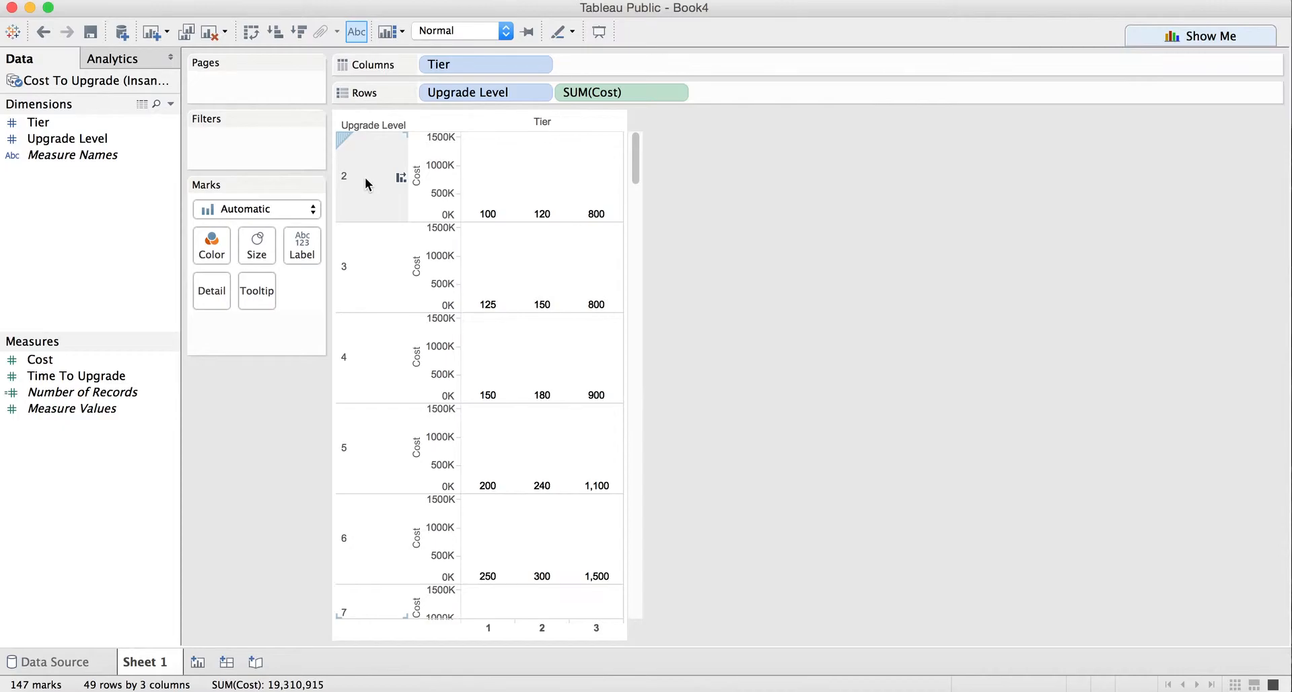
click(635, 166)
mouse_move(636, 165)
mouse_down()
mouse_move(640, 599)
mouse_move(619, 369)
mouse_move(642, 148)
mouse_up()
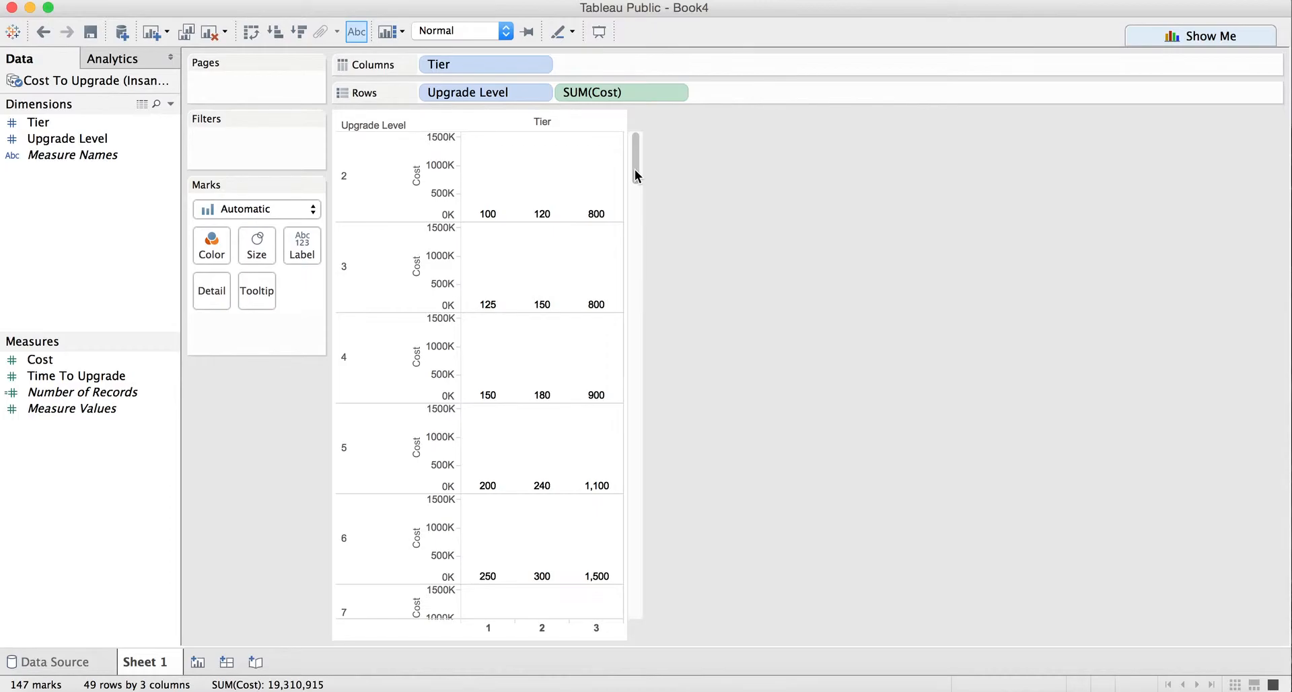
mouse_move(635, 169)
mouse_down()
mouse_move(638, 600)
mouse_move(634, 160)
mouse_up()
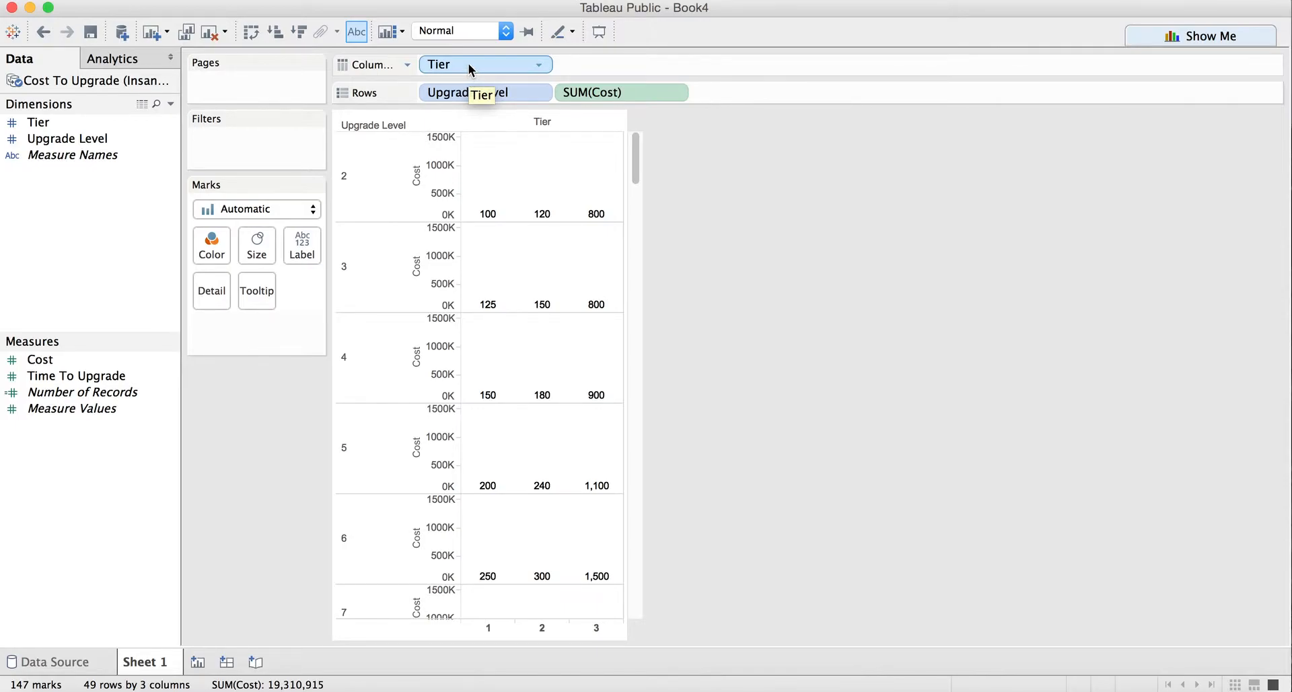
Rearrange the view with Upgrade Level alone on Columns and Tier before the summed Cost on Rows.
drag(468, 64, 743, 189)
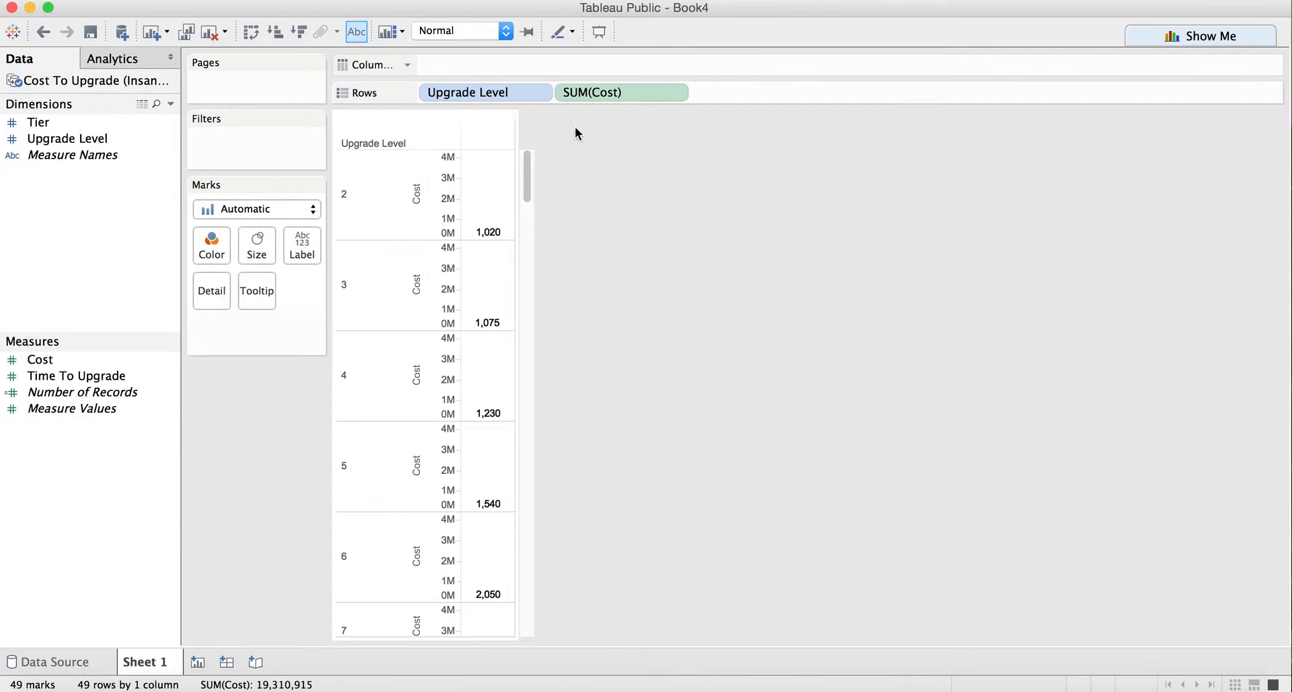
drag(486, 96, 495, 69)
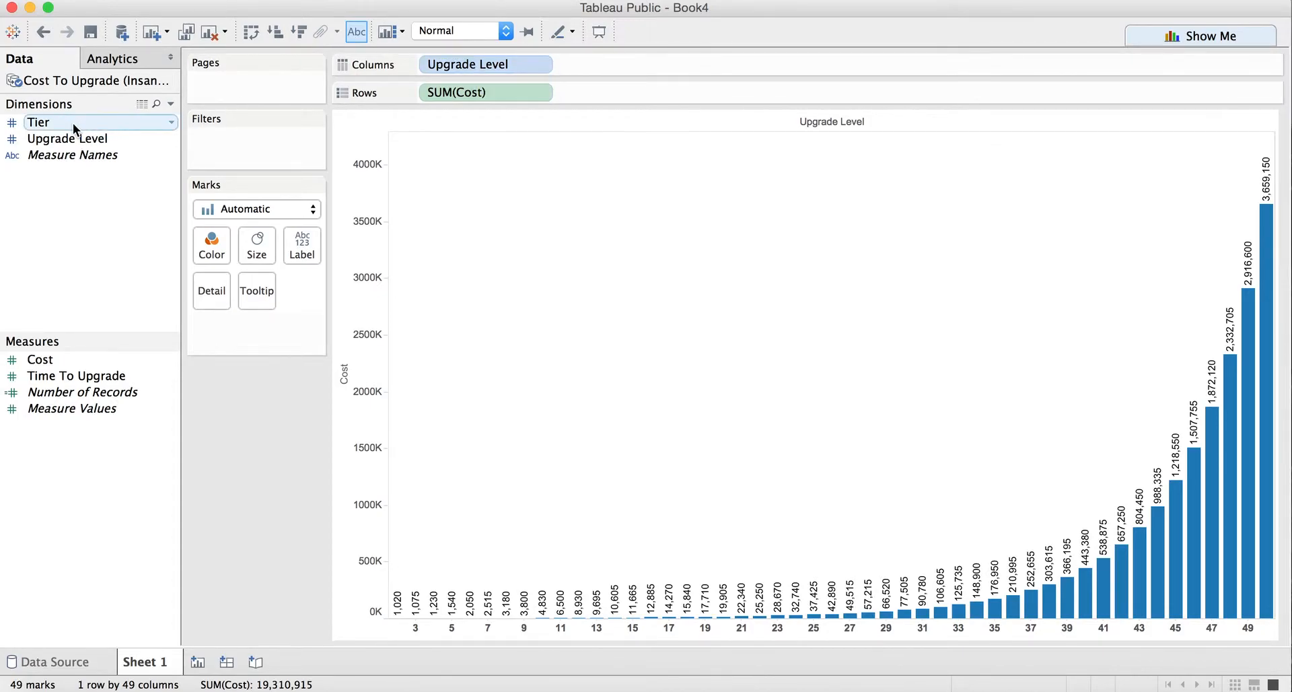
drag(72, 123, 418, 98)
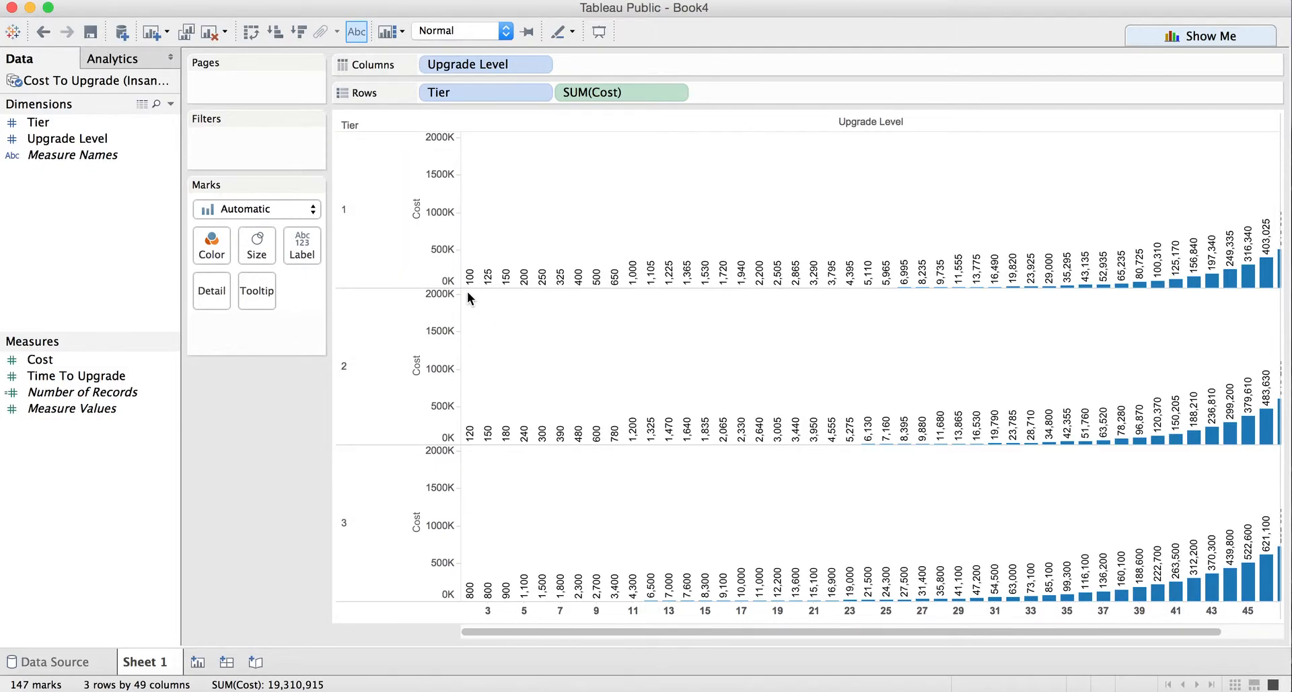
Set the view of the cost bars by tier and upgrade level to Fit Width.
mouse_move(697, 285)
mouse_move(1123, 294)
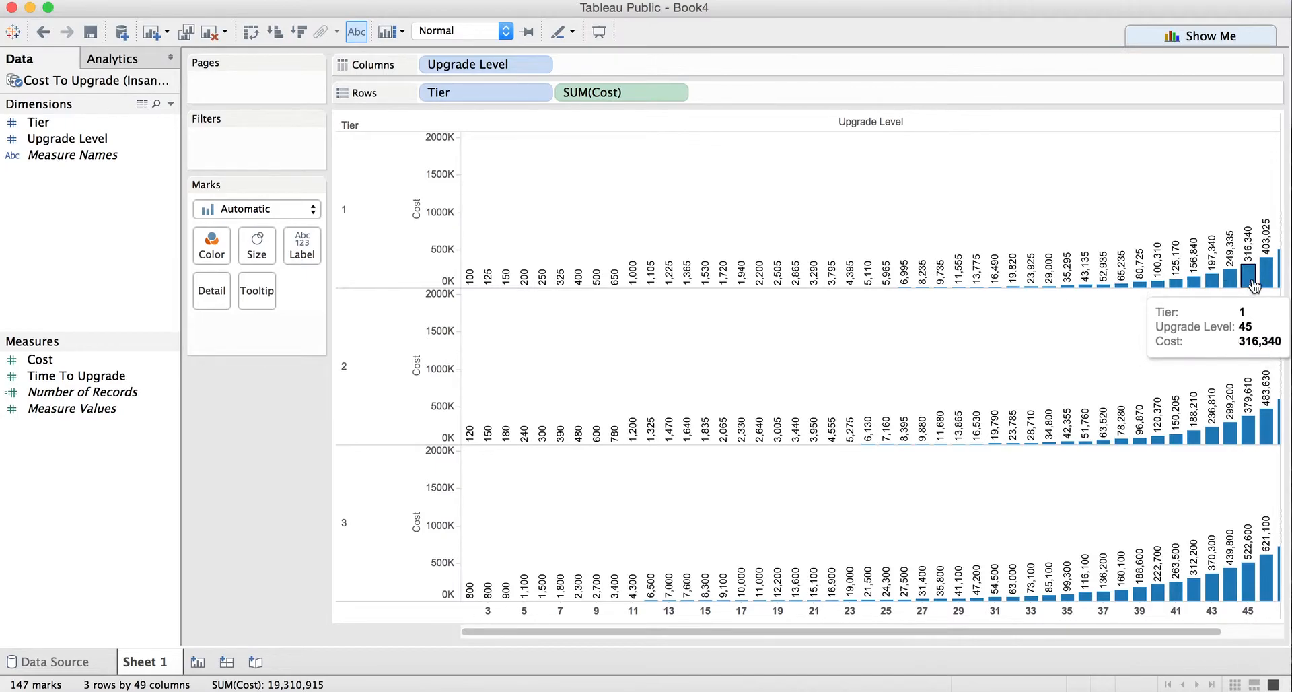
drag(1067, 632, 950, 641)
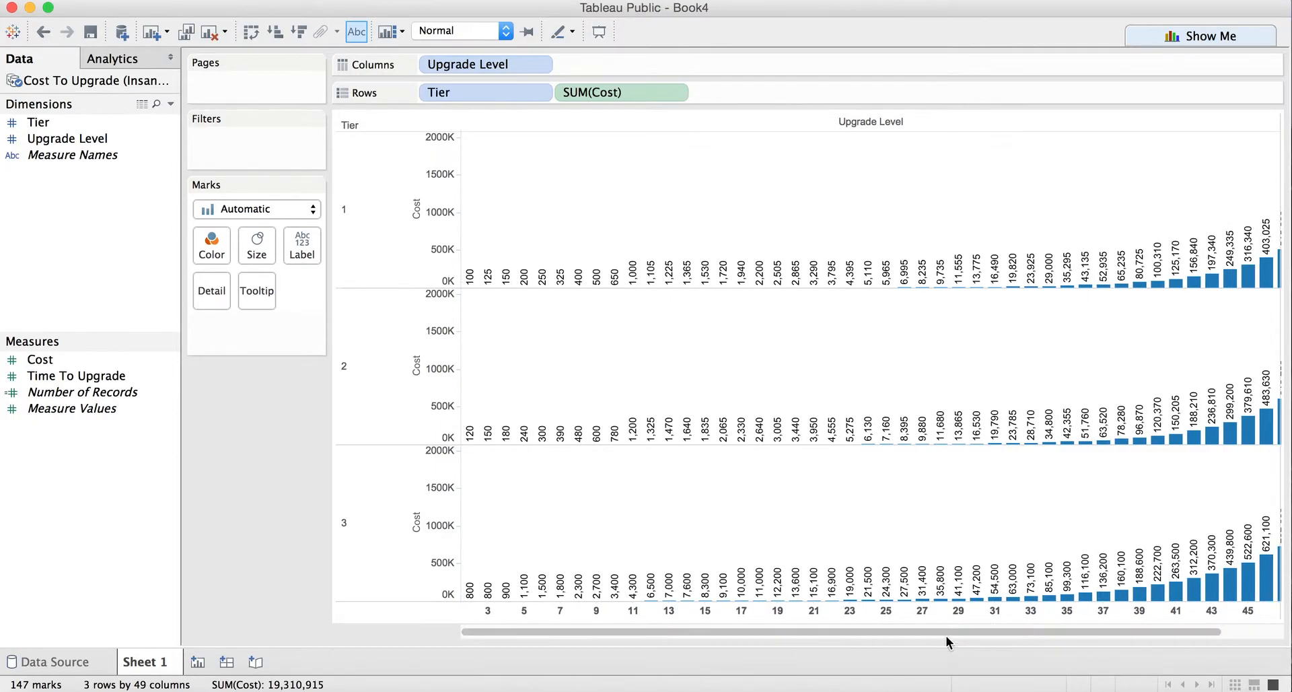
click(507, 32)
click(509, 37)
click(508, 32)
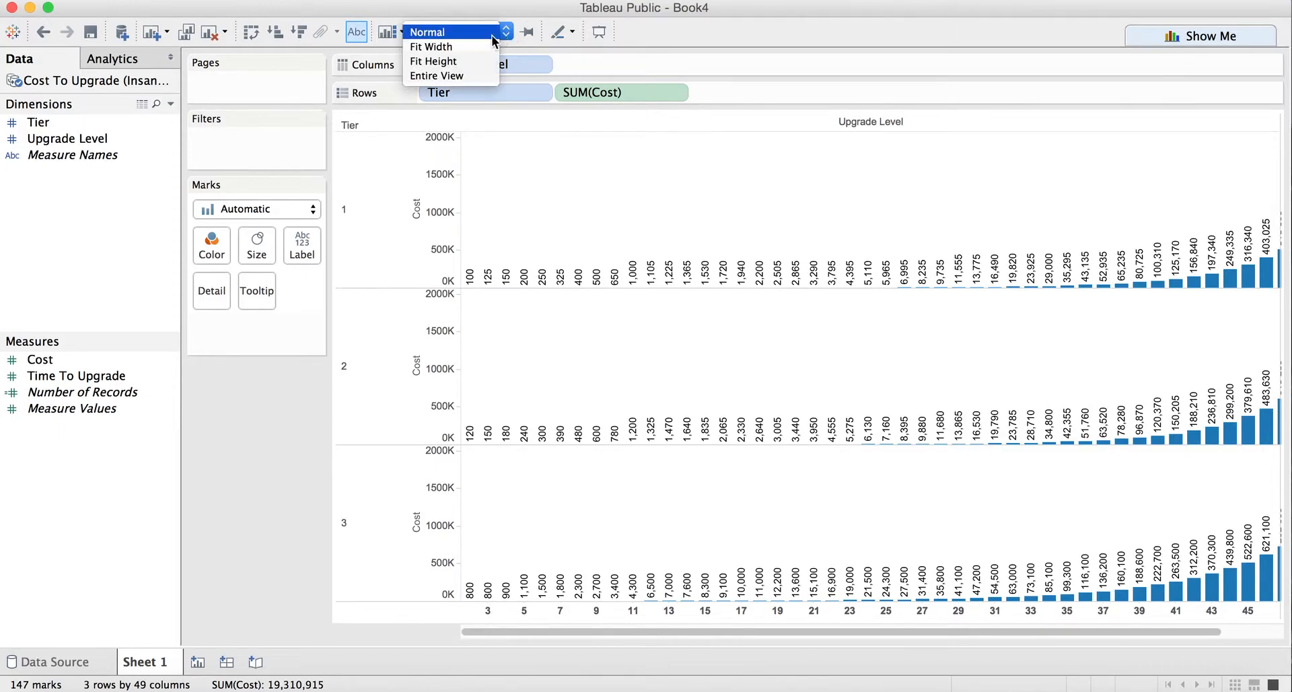
click(470, 43)
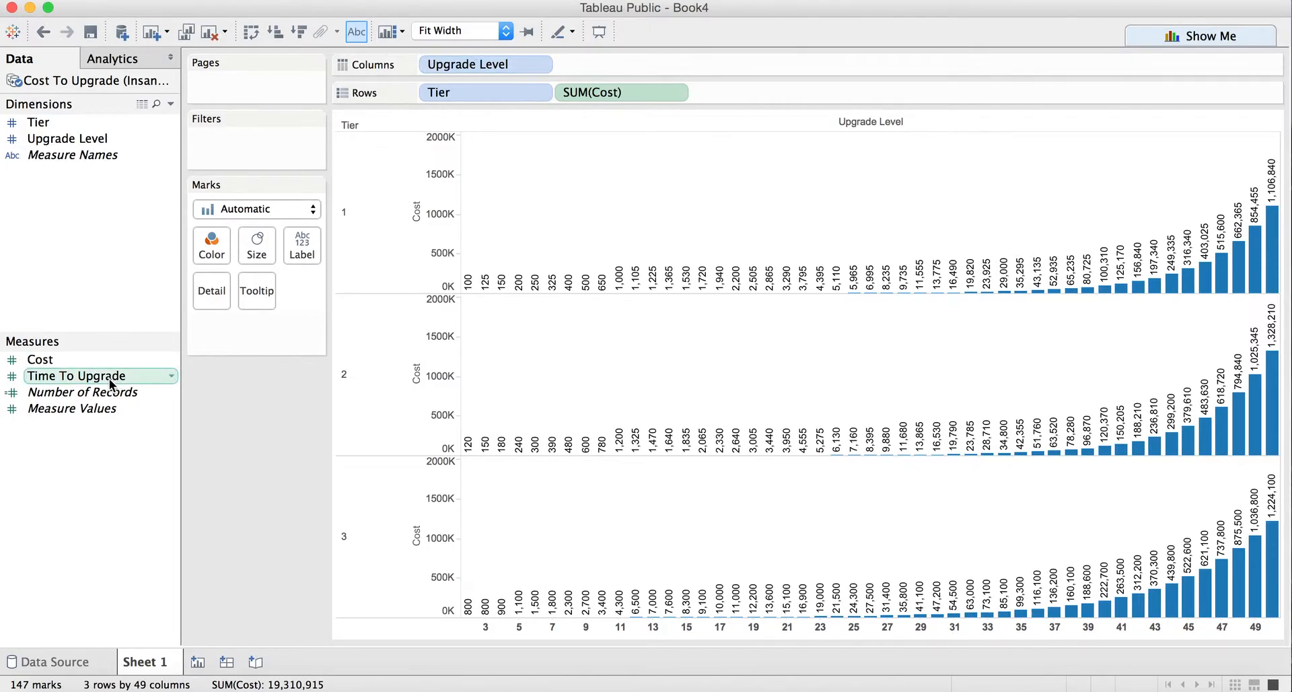
Replace Cost on Rows with the summed Time To Upgrade measure, keeping the split by Tier.
drag(109, 378, 809, 89)
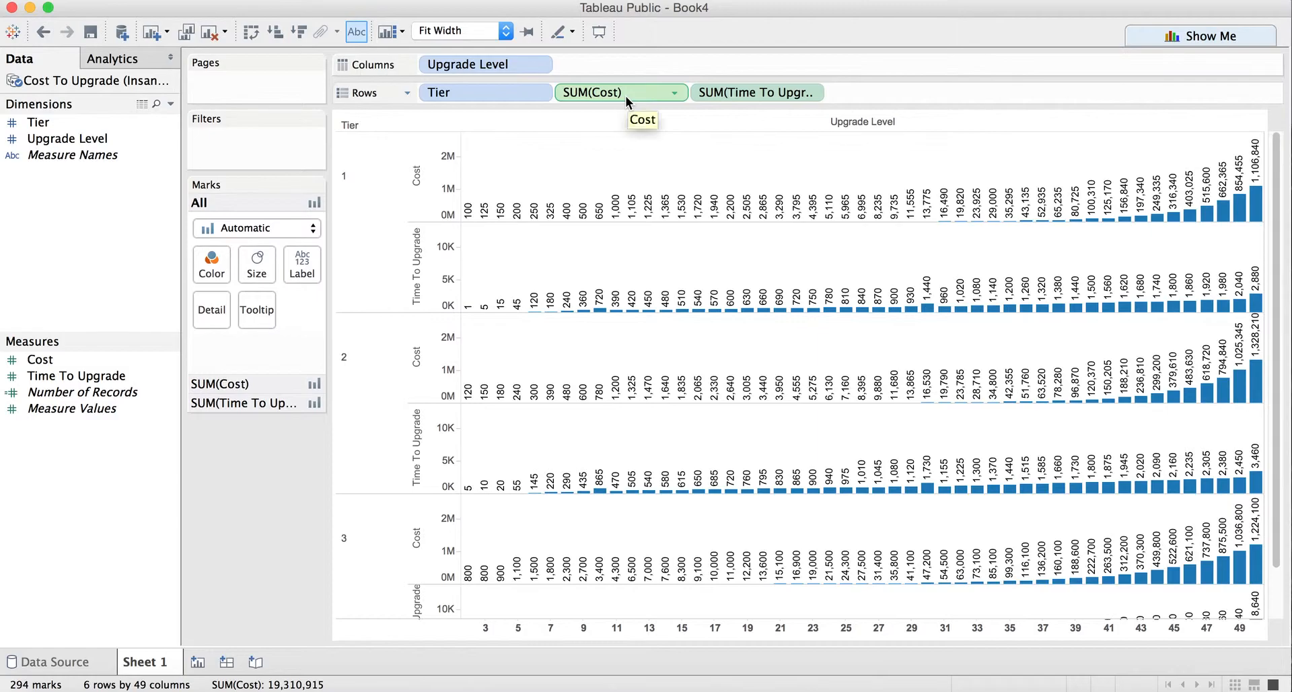
drag(614, 91, 255, 483)
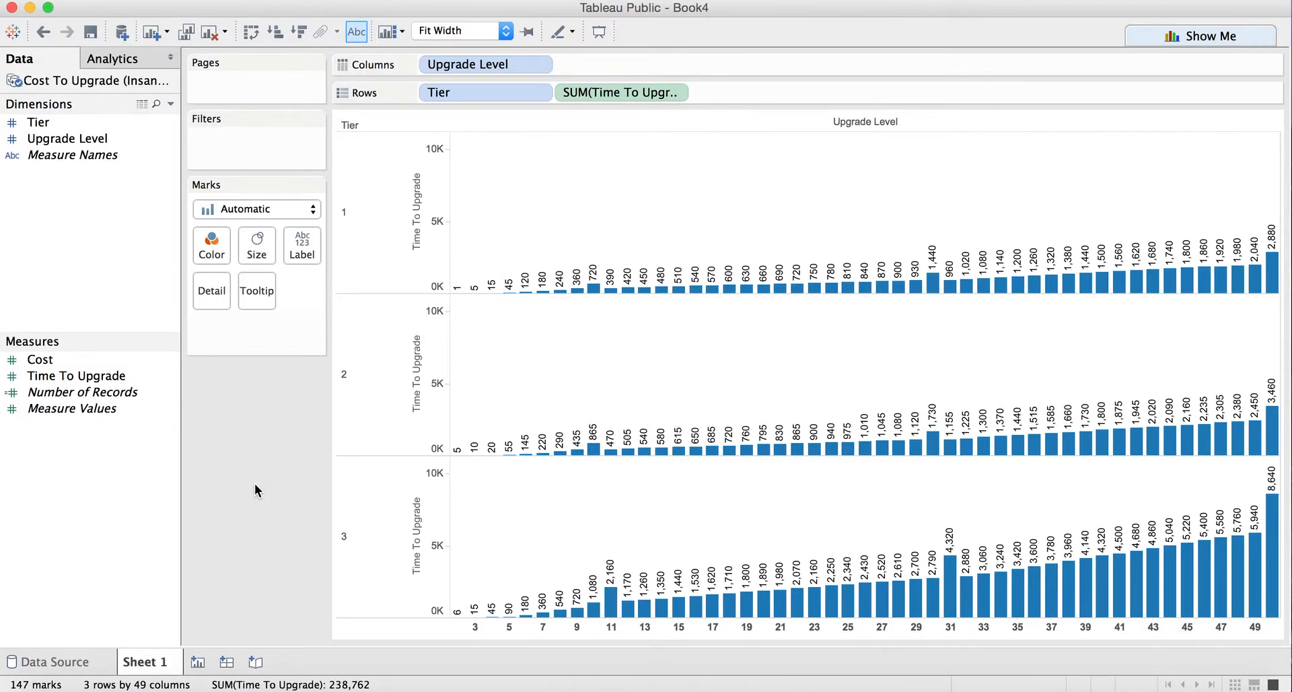
Hide the mark labels on the Time To Upgrade bars and compare the bars across the three tiers.
click(312, 250)
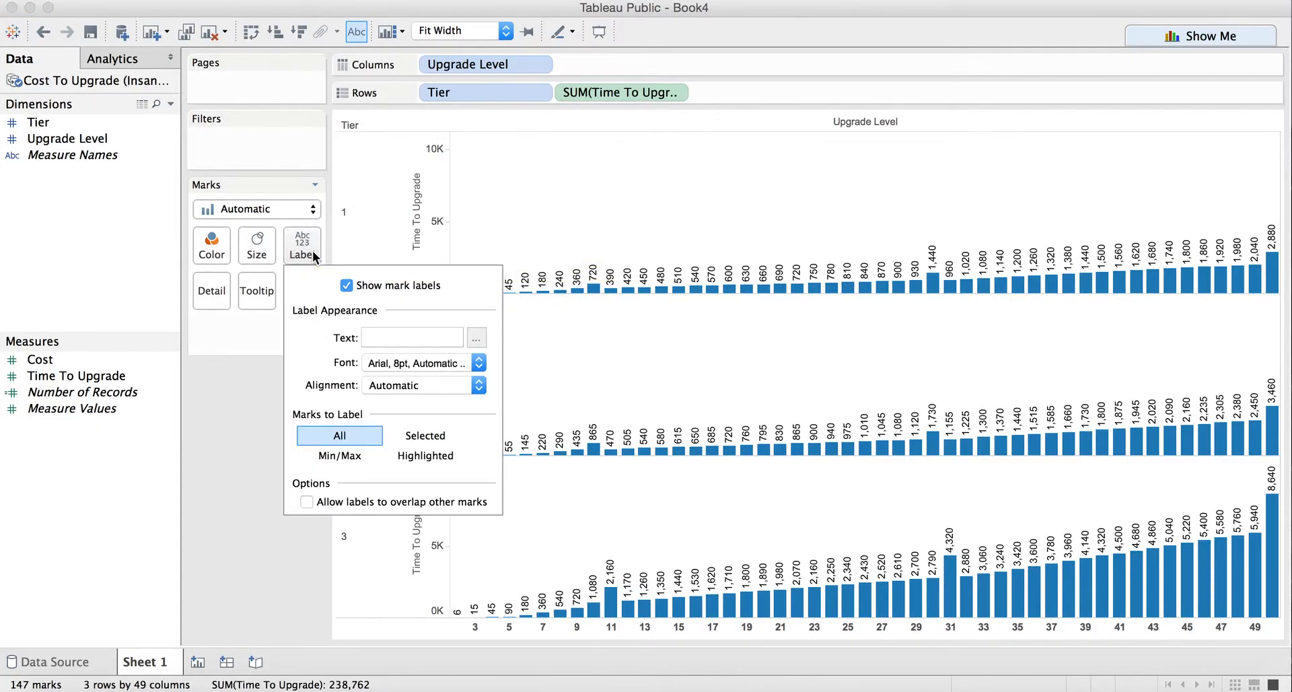
click(346, 286)
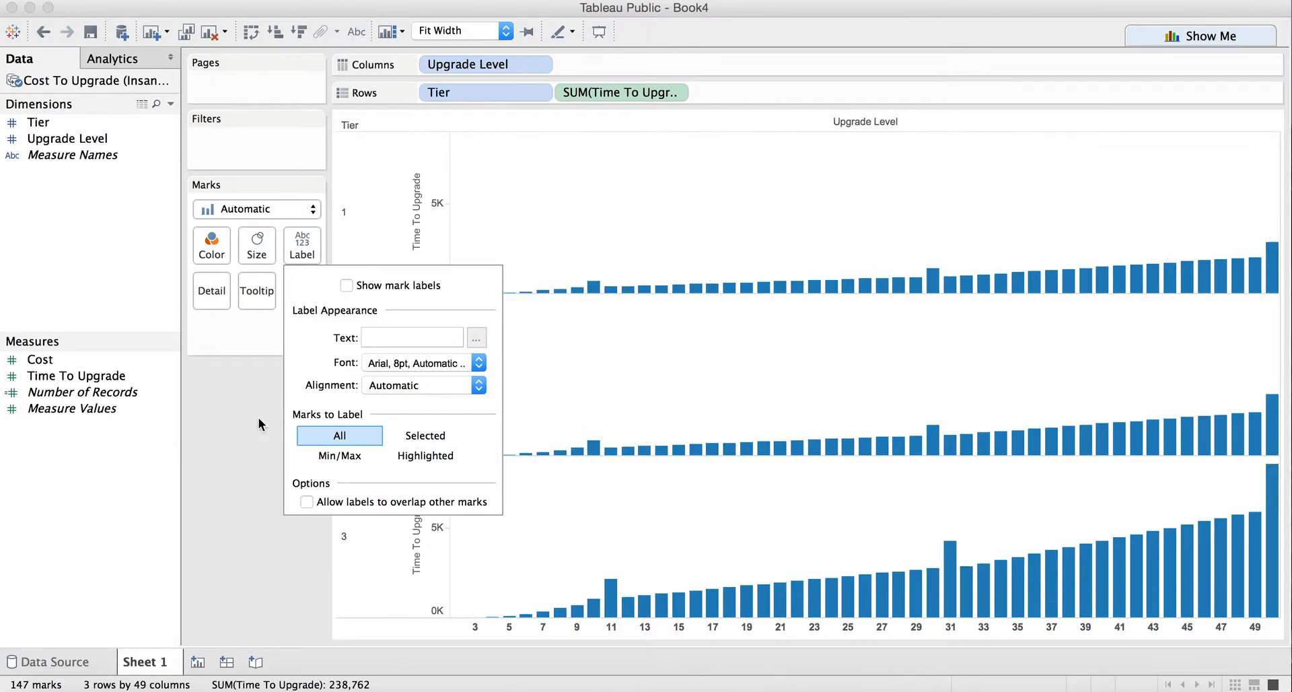
mouse_move(601, 622)
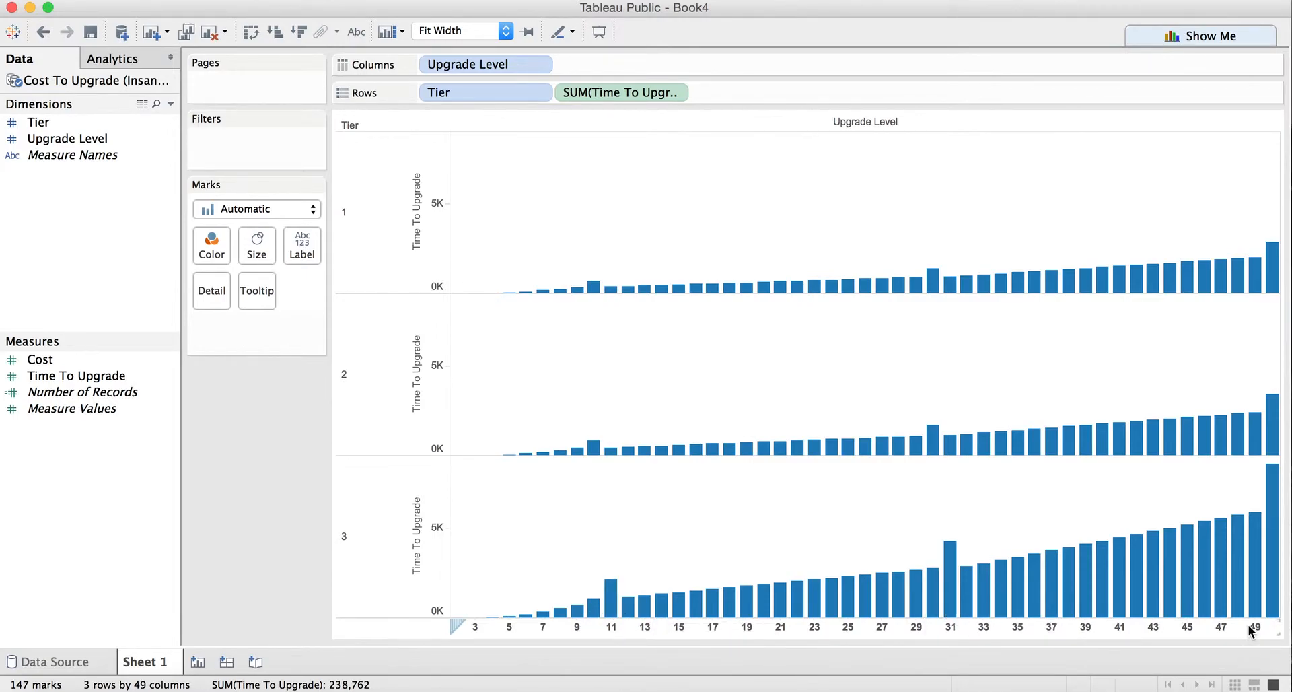
mouse_move(945, 601)
mouse_move(596, 456)
mouse_move(1279, 500)
Try dark red and green on the bars, settle on dark orange, and show the mark labels.
click(223, 248)
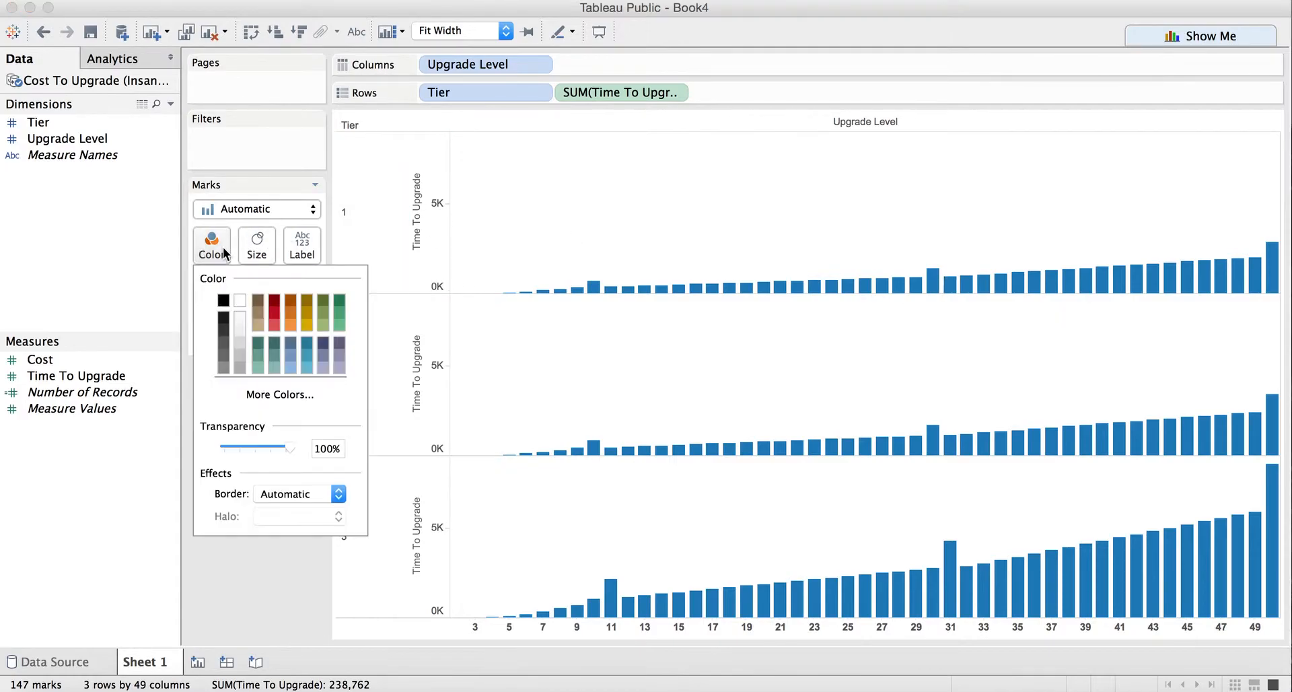
click(276, 299)
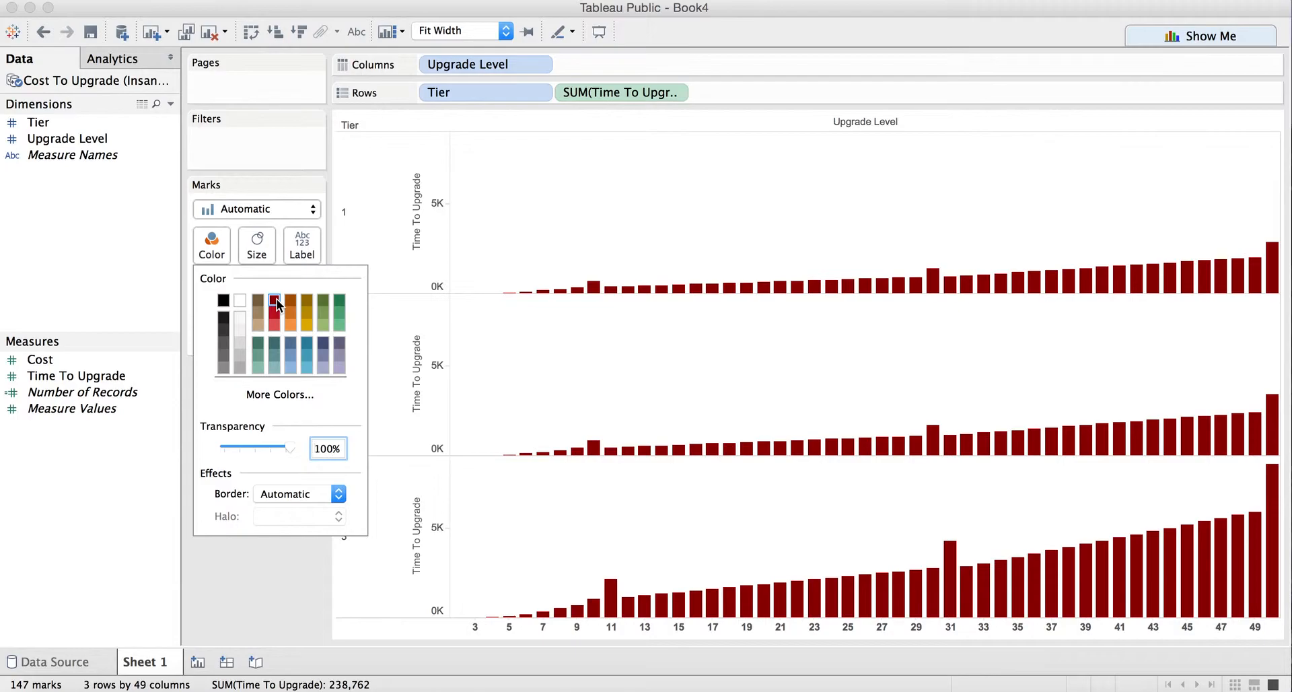
click(337, 303)
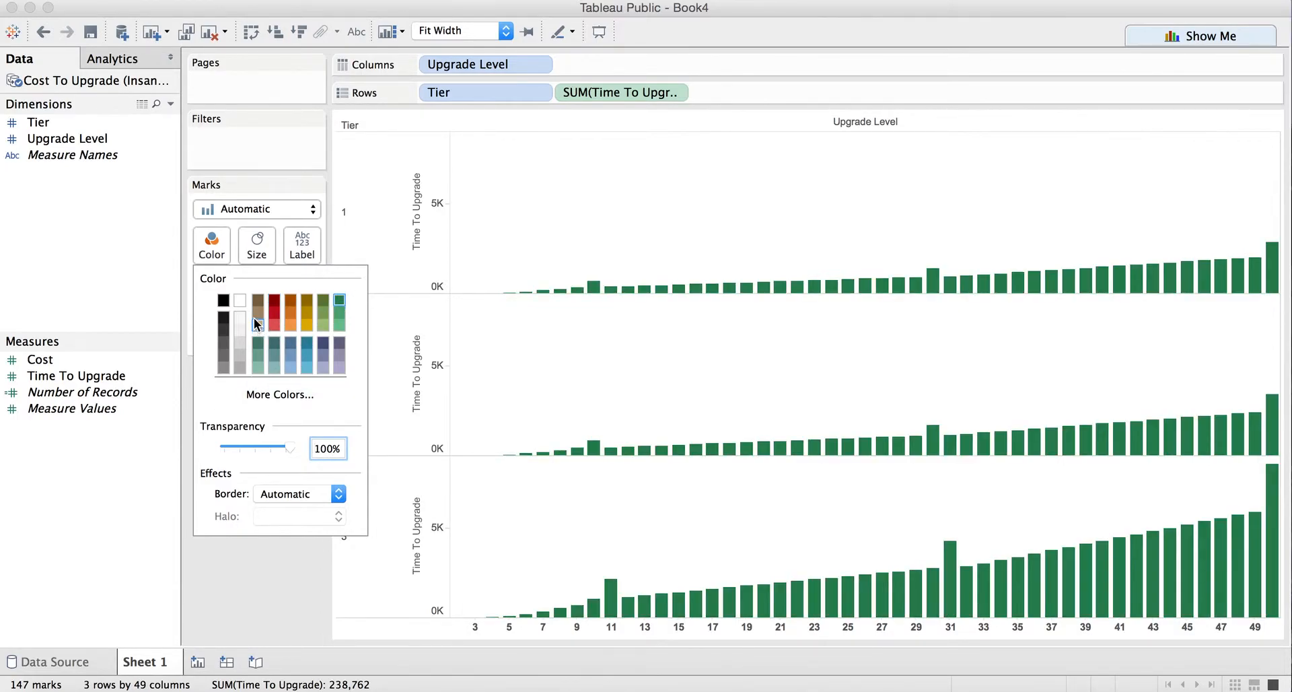
click(288, 303)
click(263, 569)
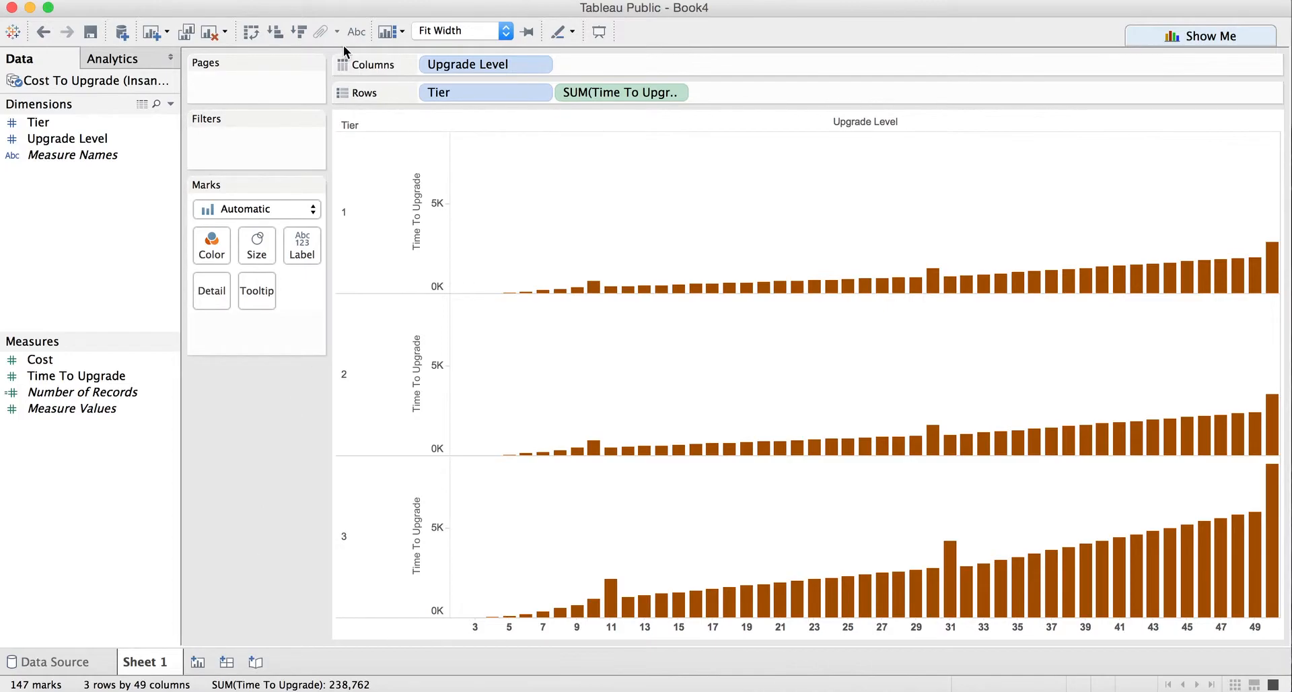
click(357, 32)
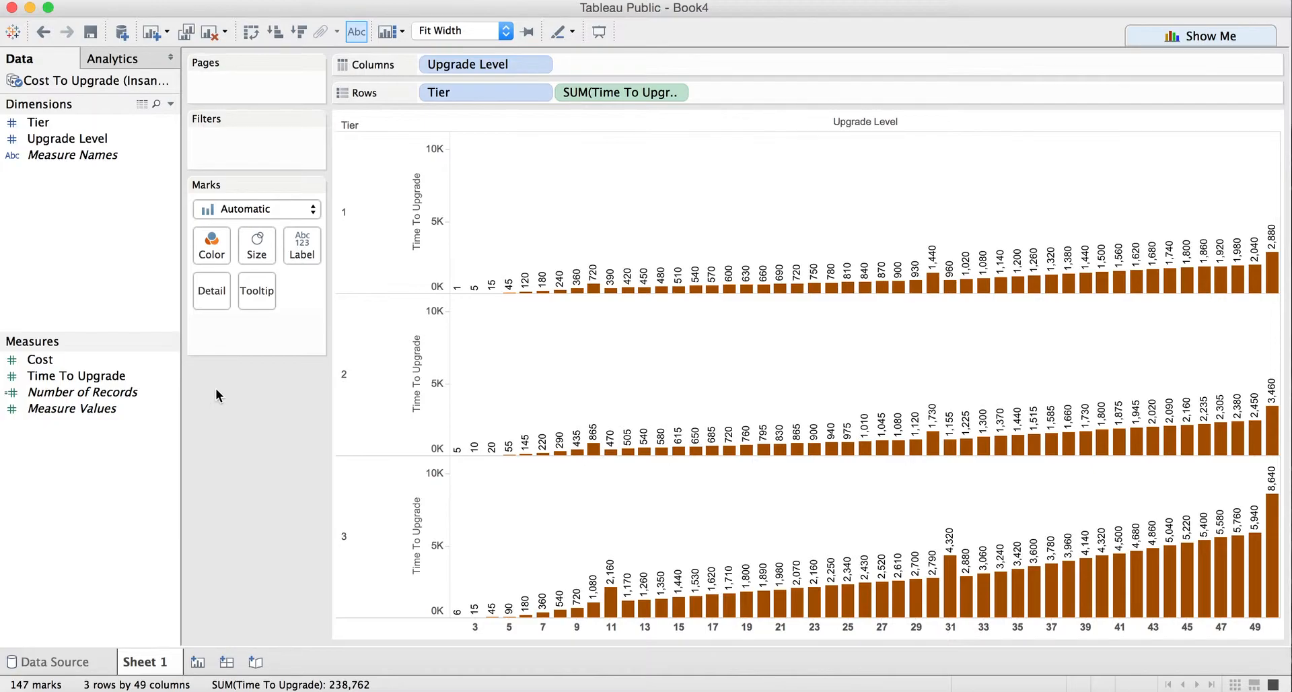
Switch to Safari and examine the upgrade cost charts for the Hacker unit in the published dashboard.
click(182, 686)
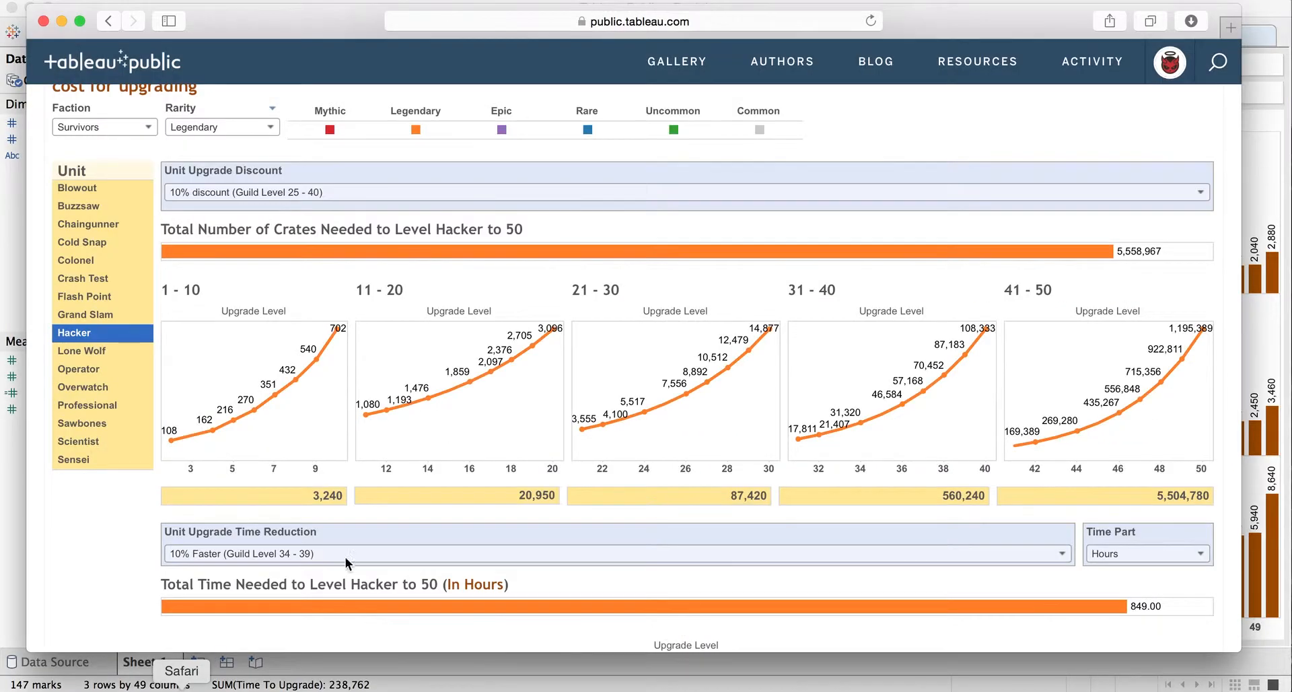
mouse_move(636, 408)
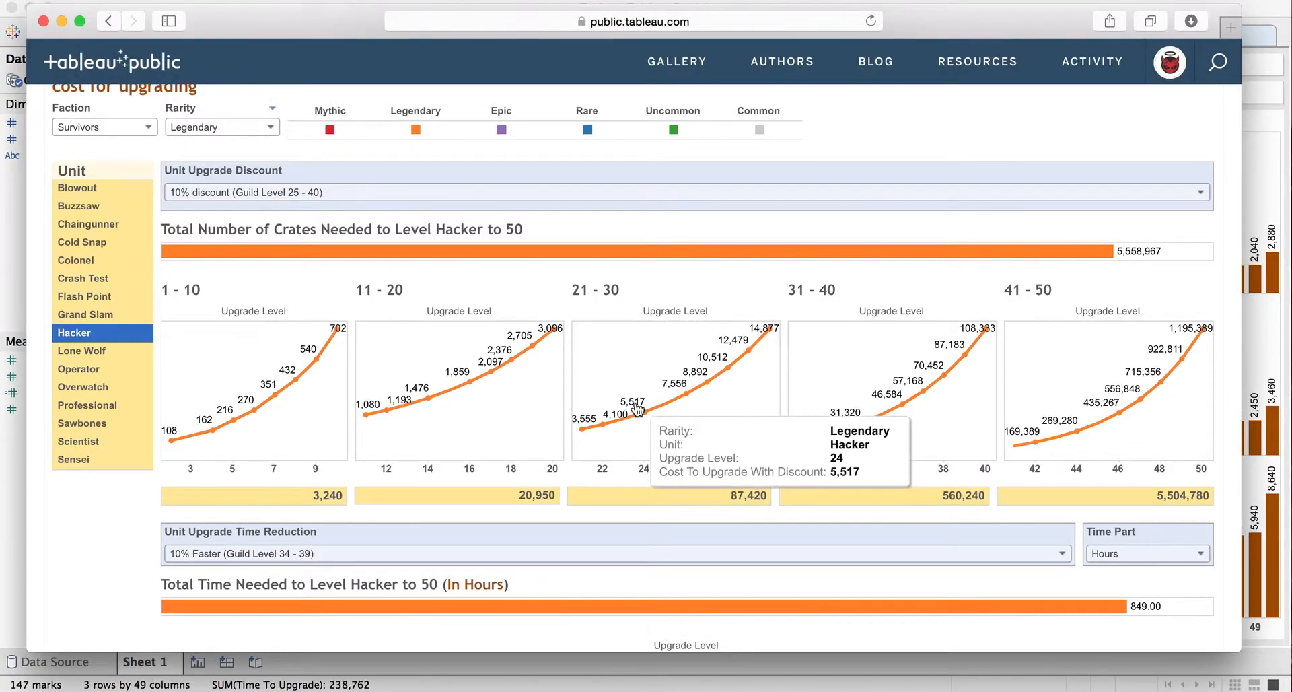
mouse_move(794, 253)
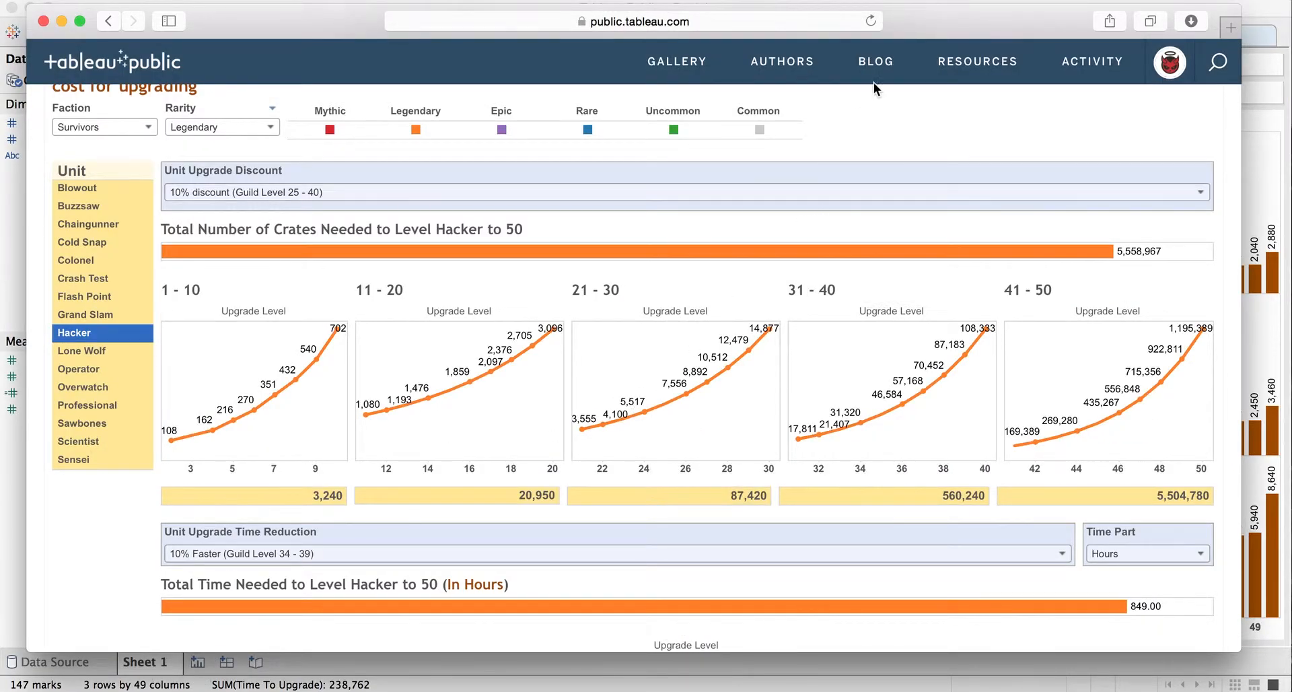